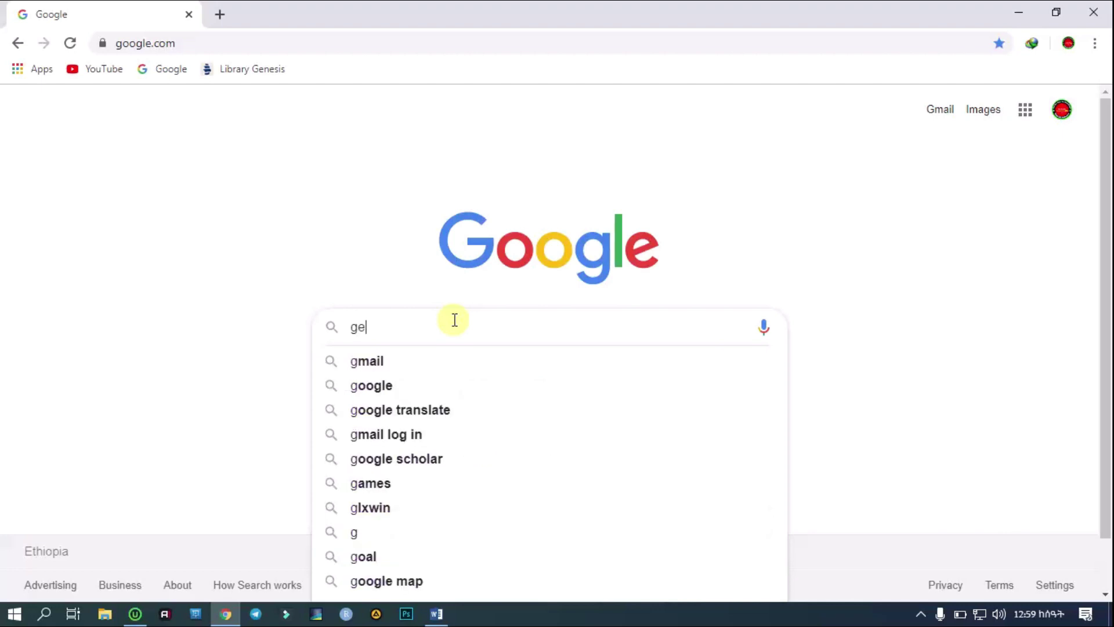
Step: Search Google for "geezmie" and open the "GeezIME (free) download Windows version" result
text(ee)
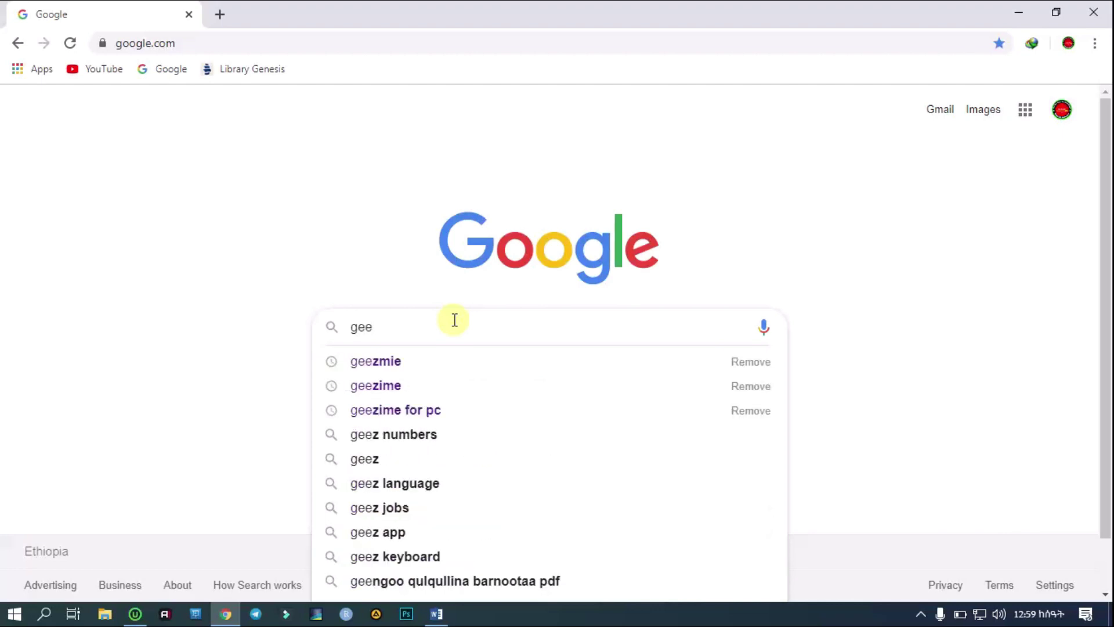
click(399, 359)
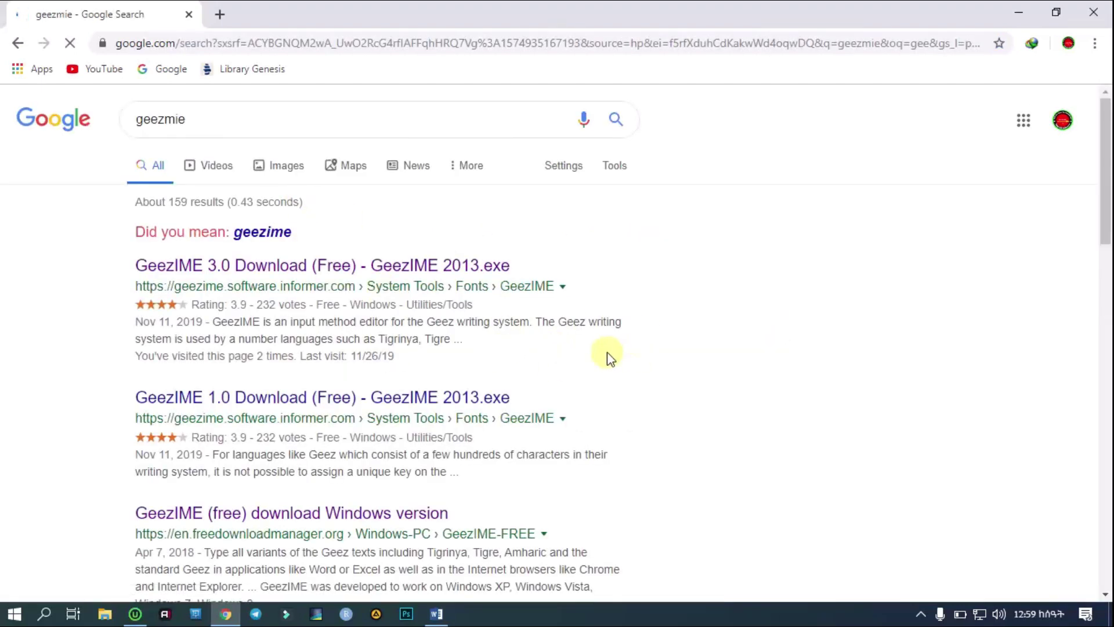
scroll(582, 359, down, 1)
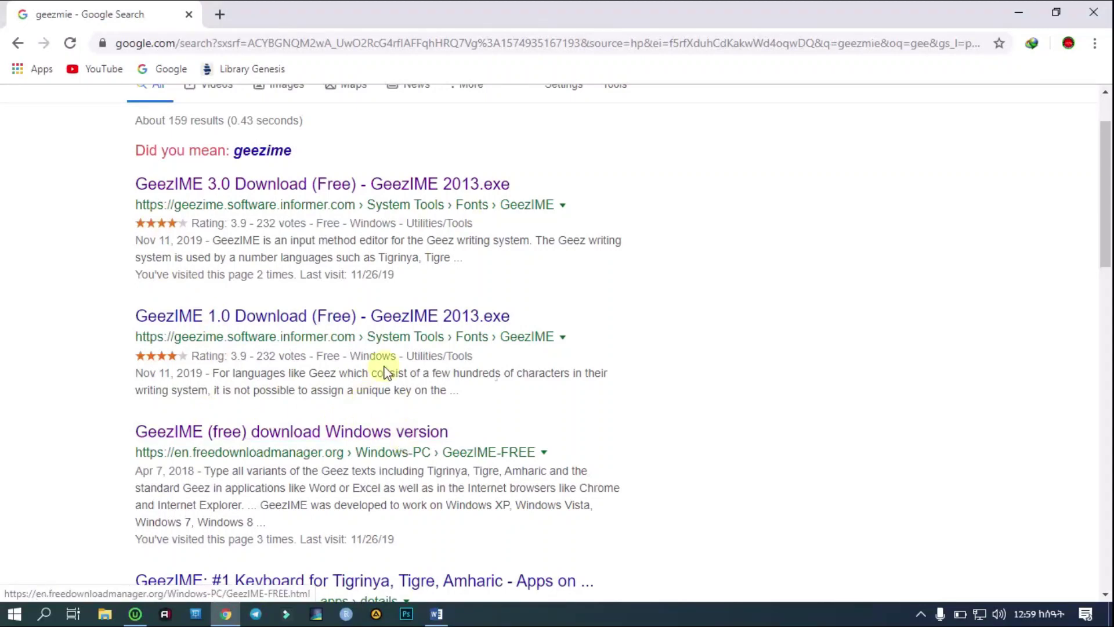
scroll(399, 415, down, 1)
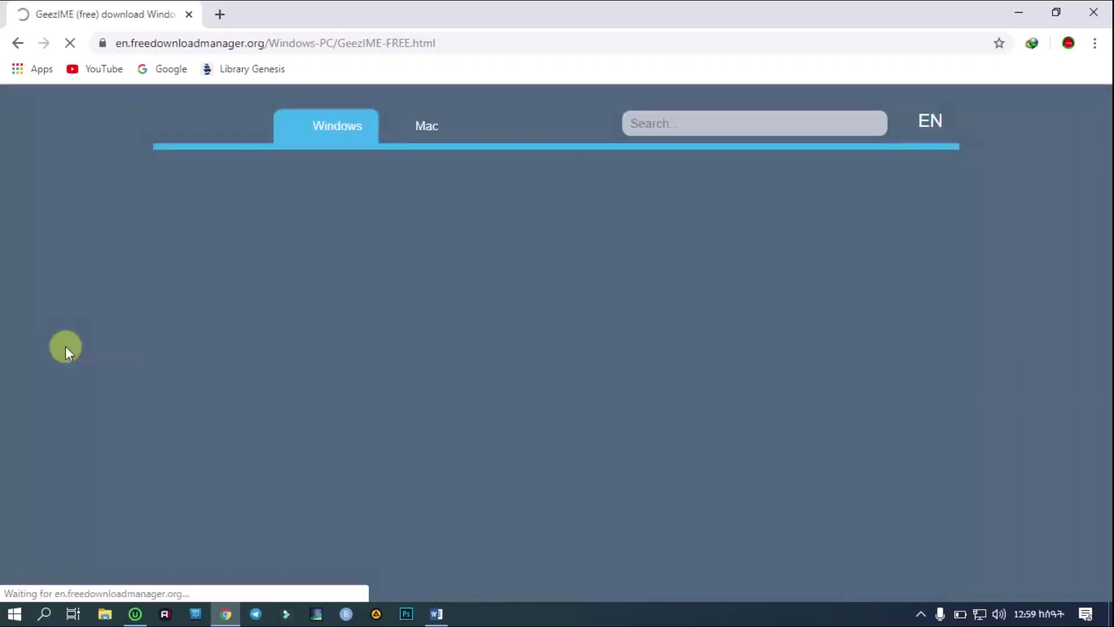
Step: Download the GeezIME 3.0 zip from this page, adding the duplicate with a numbered file name
scroll(269, 347, down, 1)
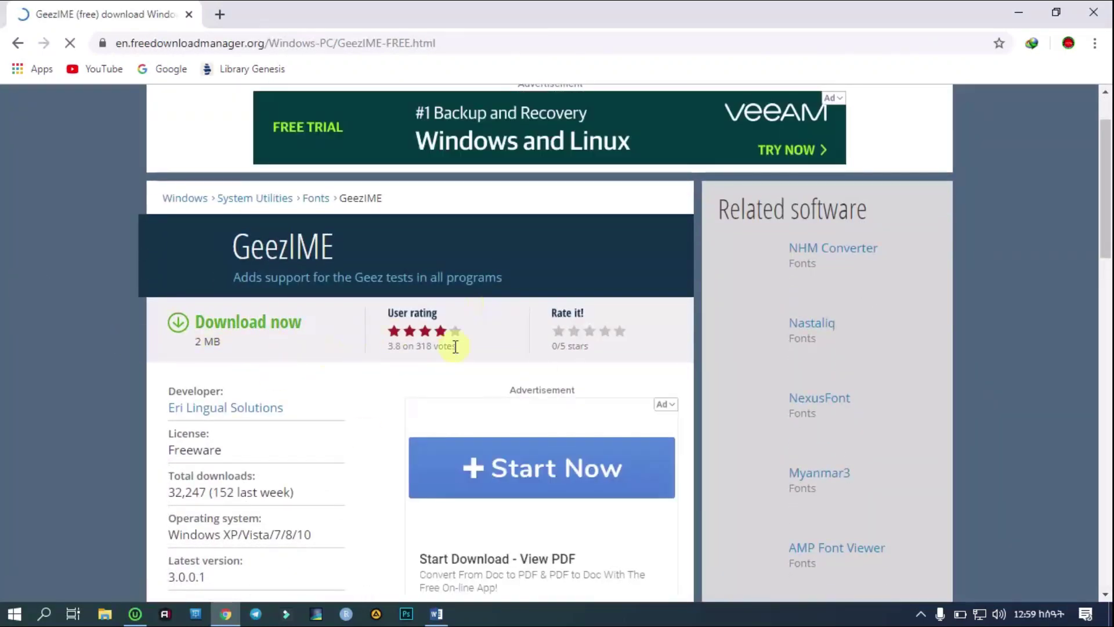
click(214, 334)
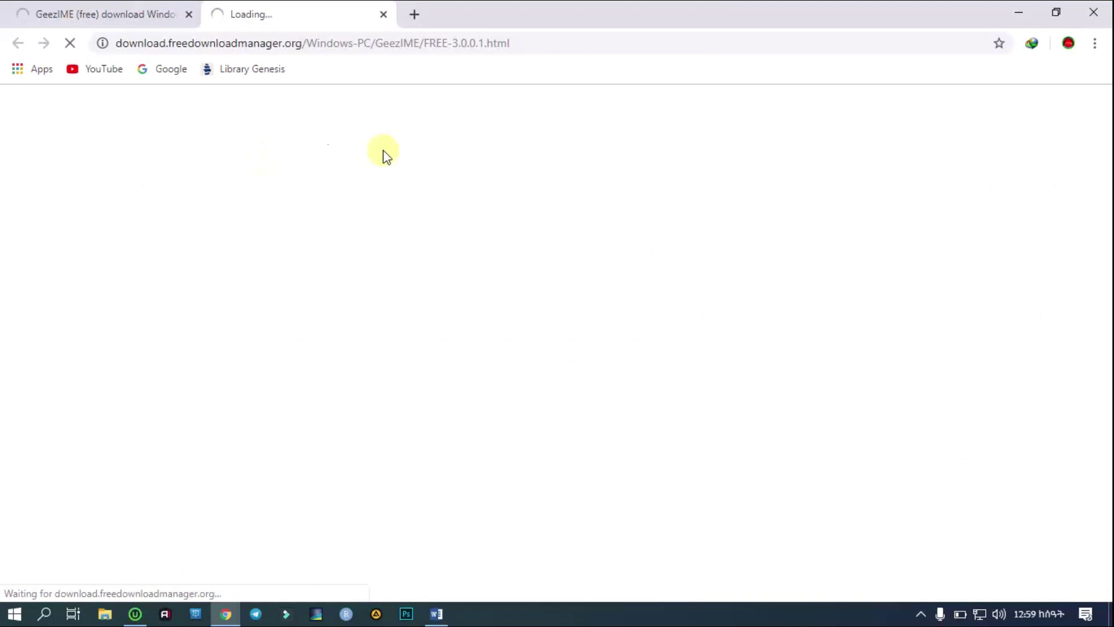
click(123, 13)
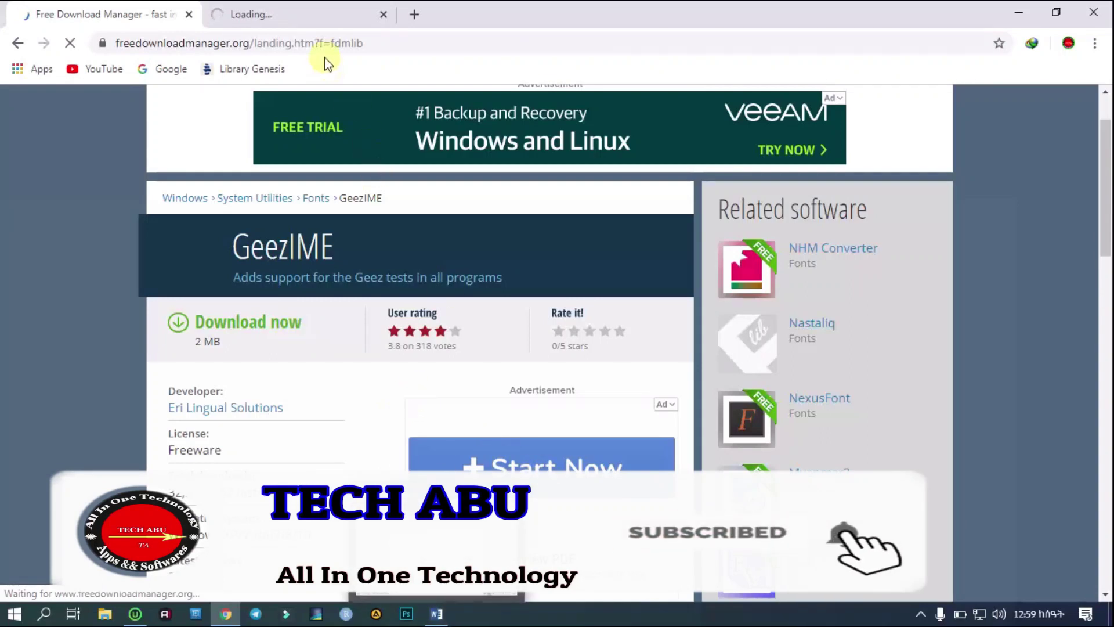
scroll(424, 289, down, 10)
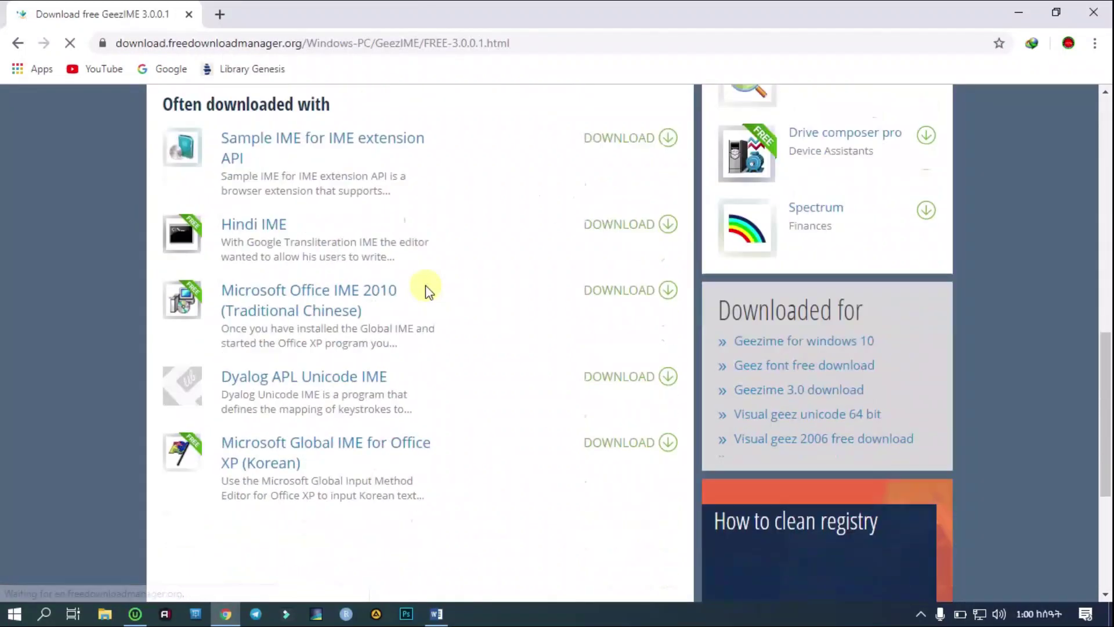
scroll(427, 288, up, 8)
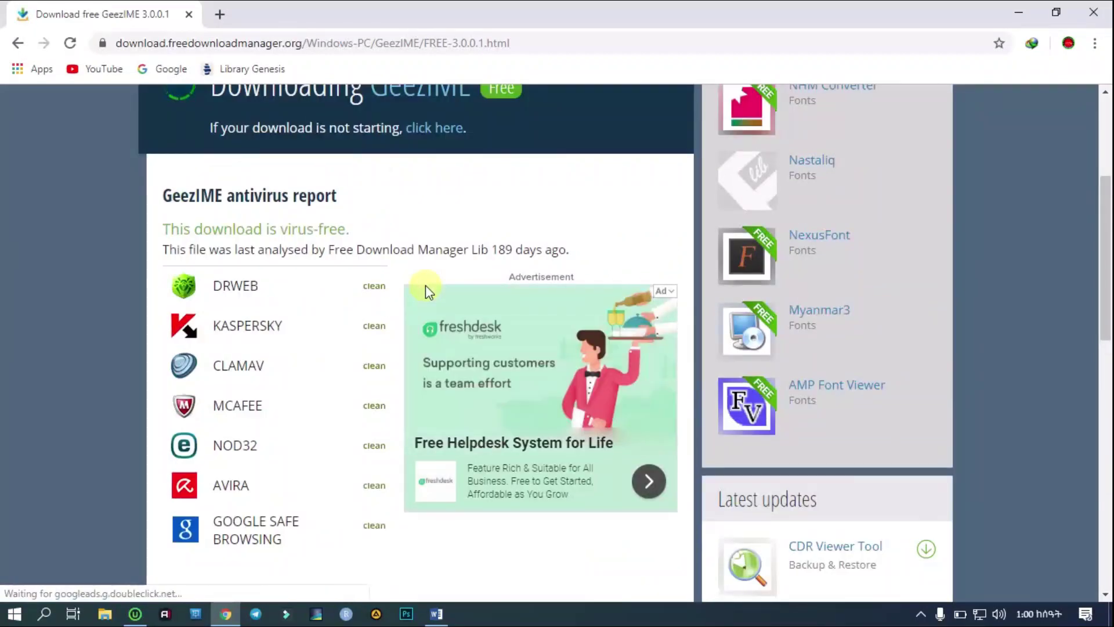
scroll(479, 352, up, 5)
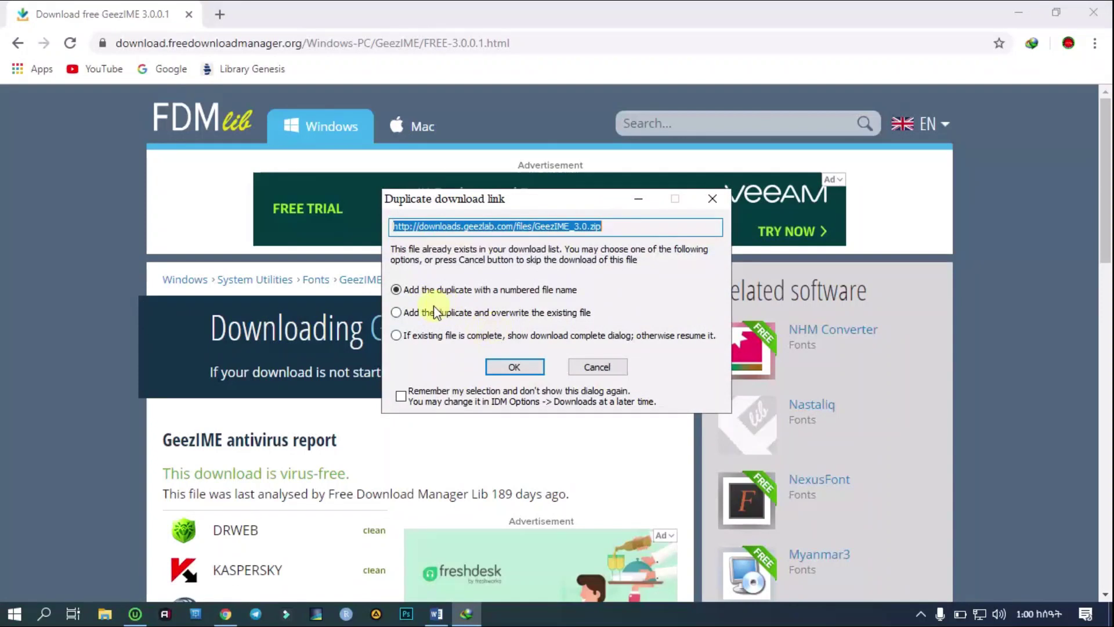
click(507, 365)
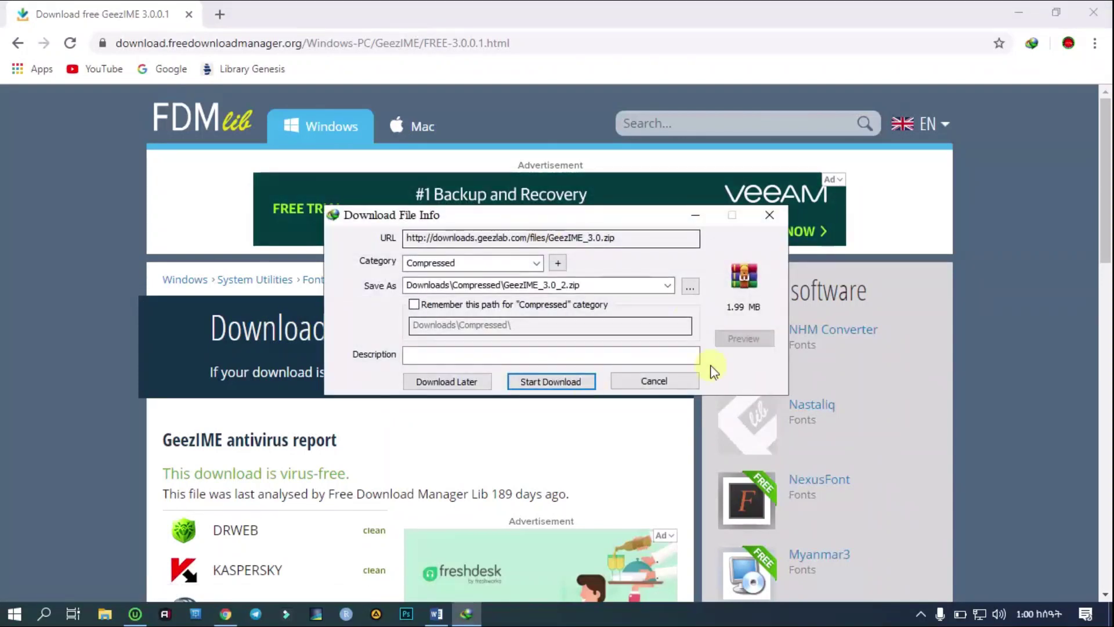
click(570, 381)
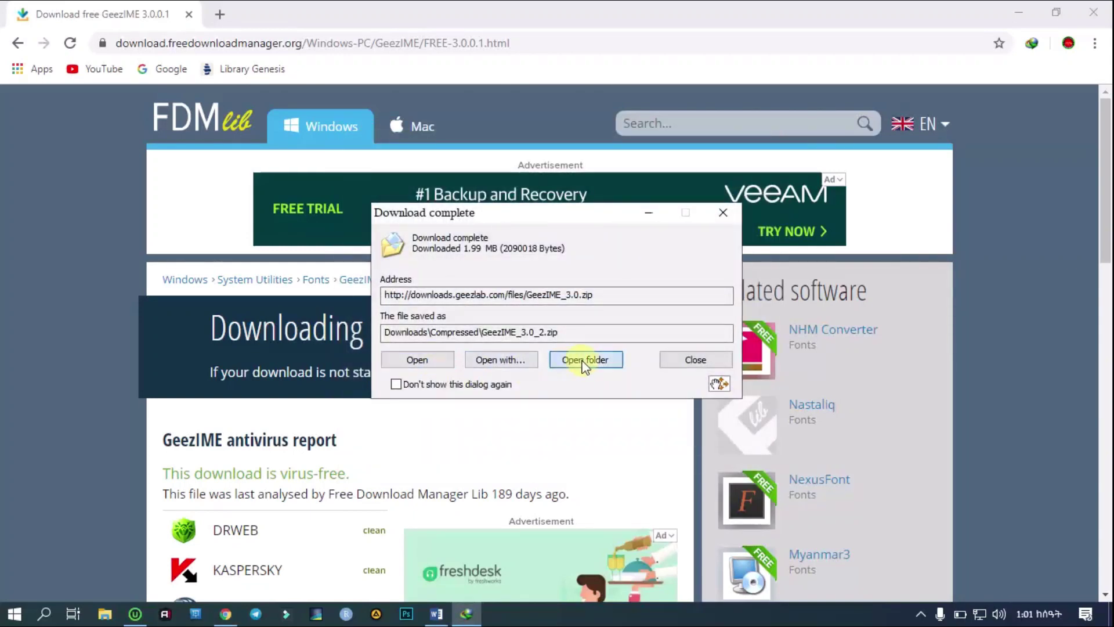
Step: Show the downloaded GeezIME_3.0_2 archive in its folder and extract it to a GeezIME_3.0_2 subfolder
click(583, 361)
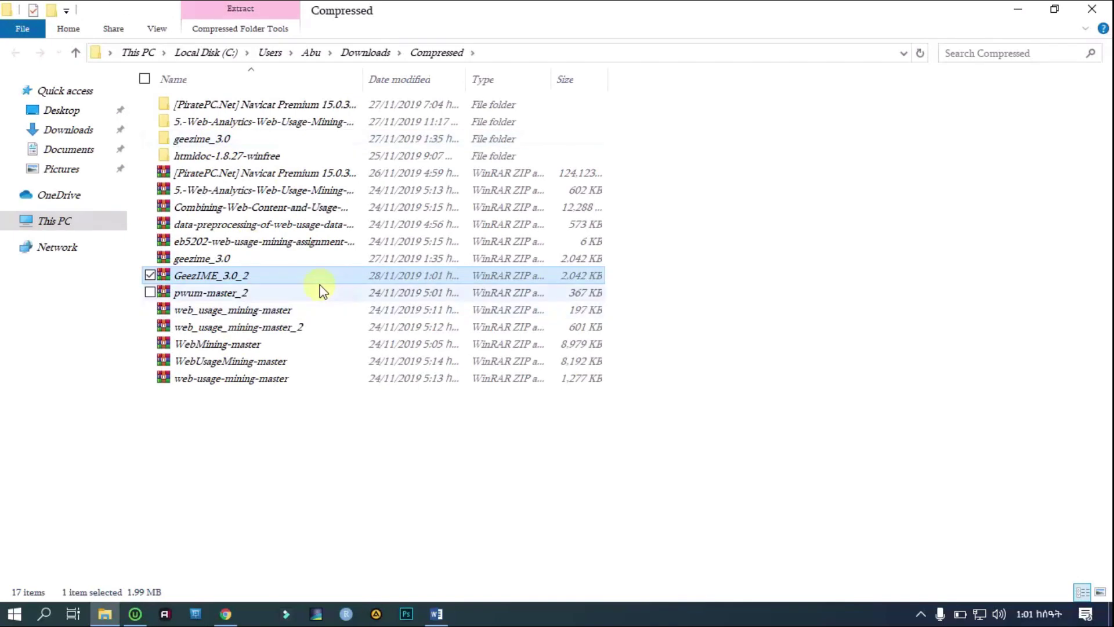
right_click(301, 277)
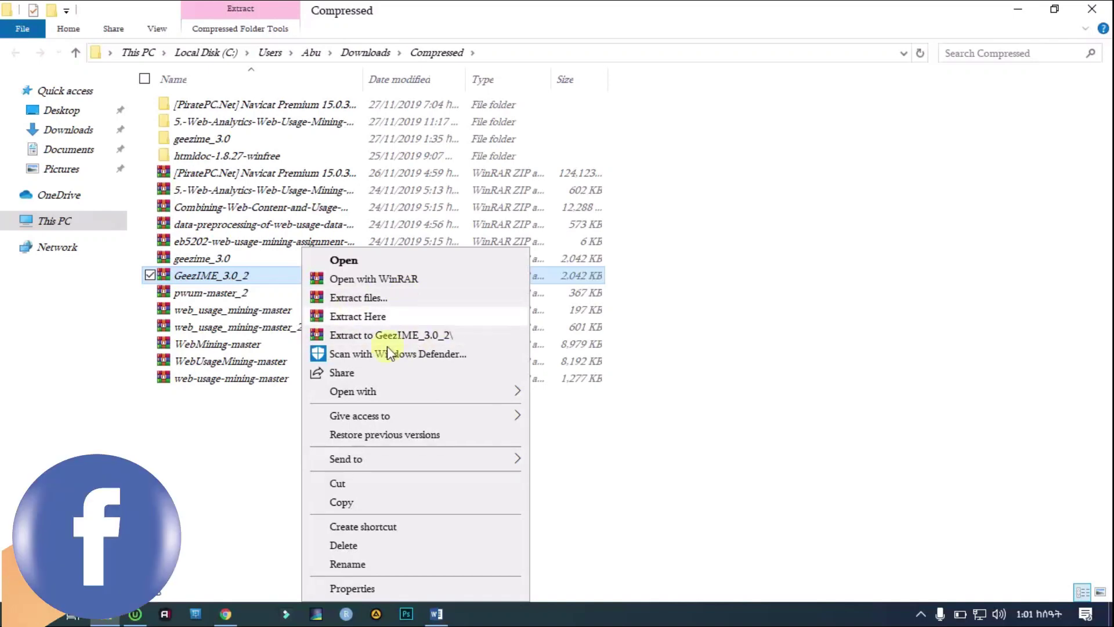
click(376, 300)
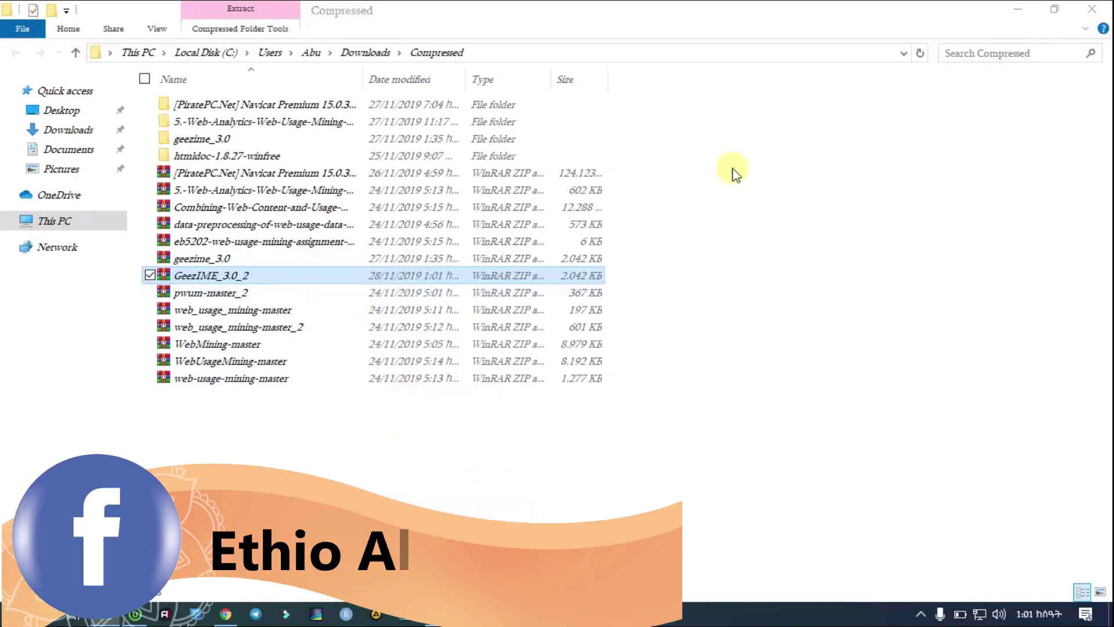
click(627, 475)
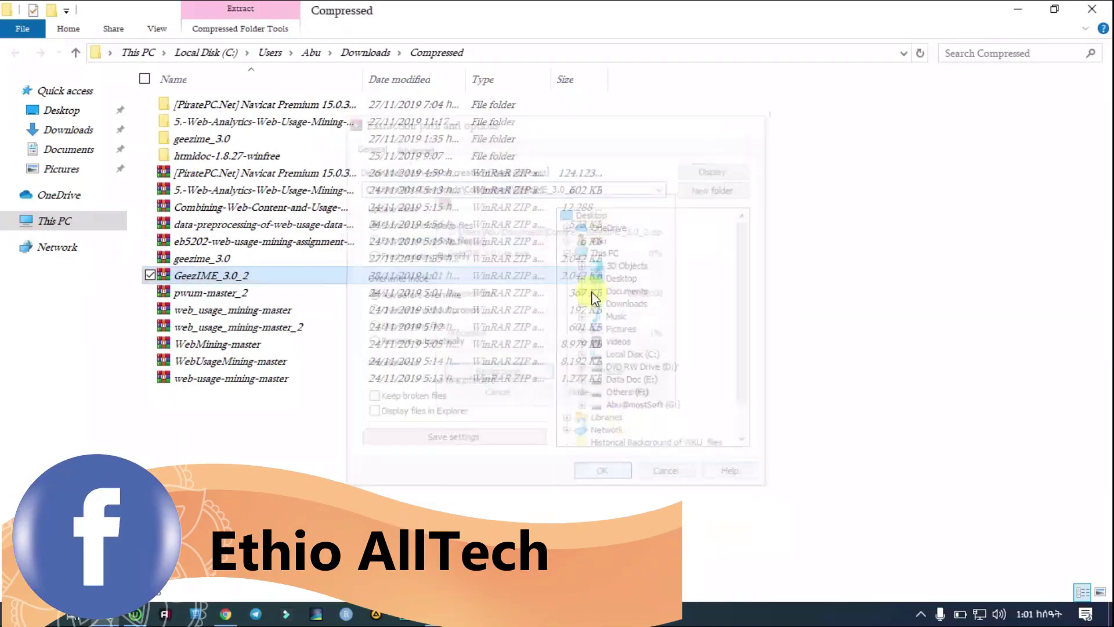
Step: Run the GeezIME 3.0 Lite installer from the extracted folder and complete the setup wizard
double_click(263, 157)
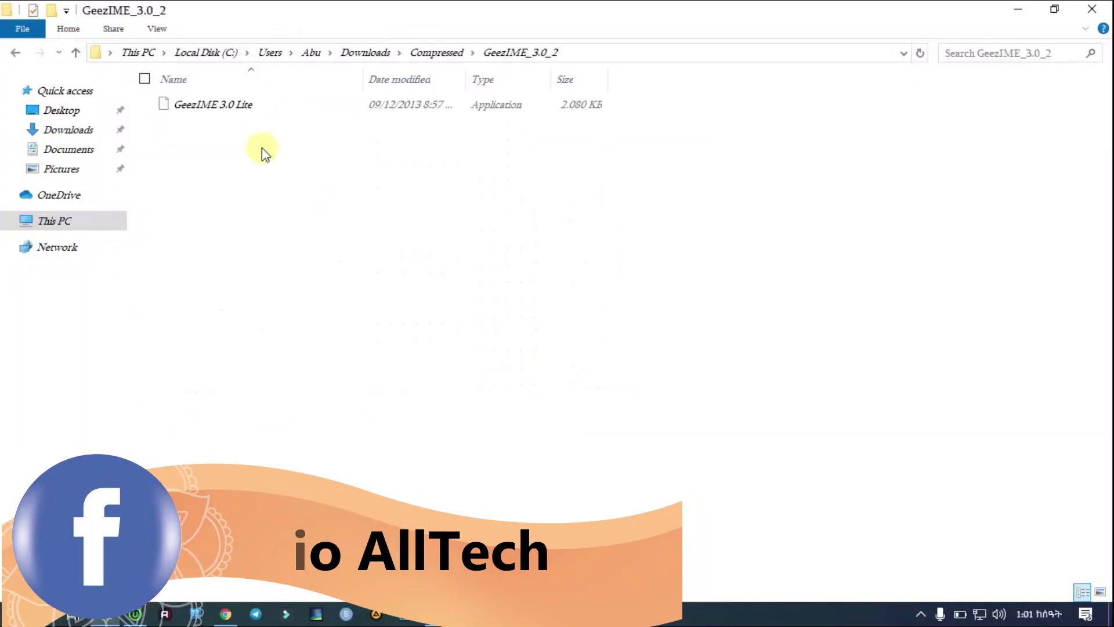
click(276, 109)
double_click(277, 109)
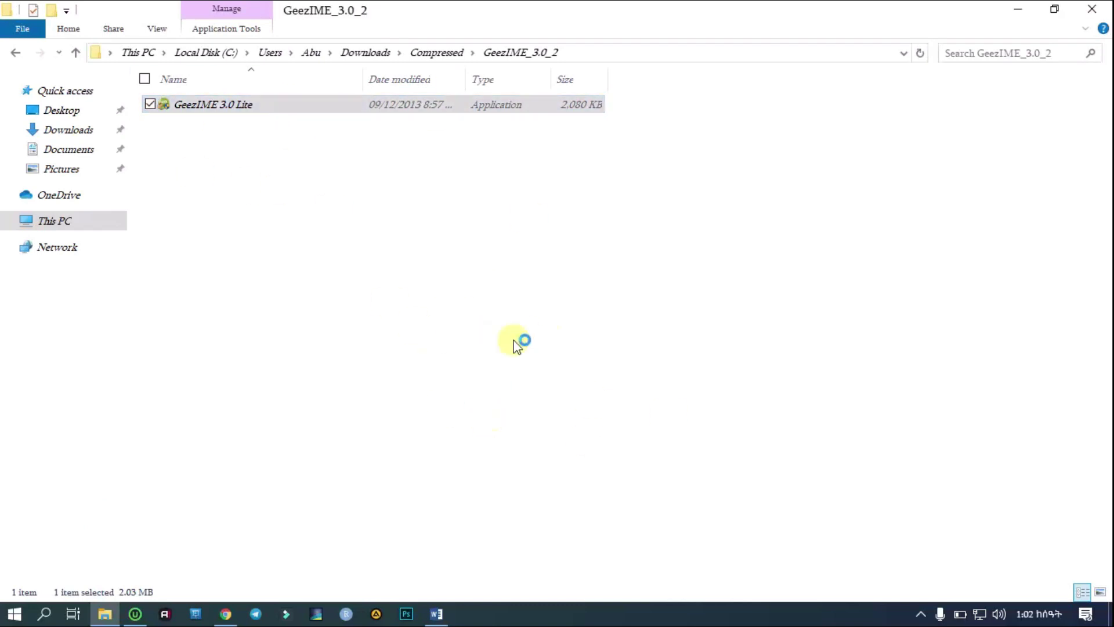
click(657, 440)
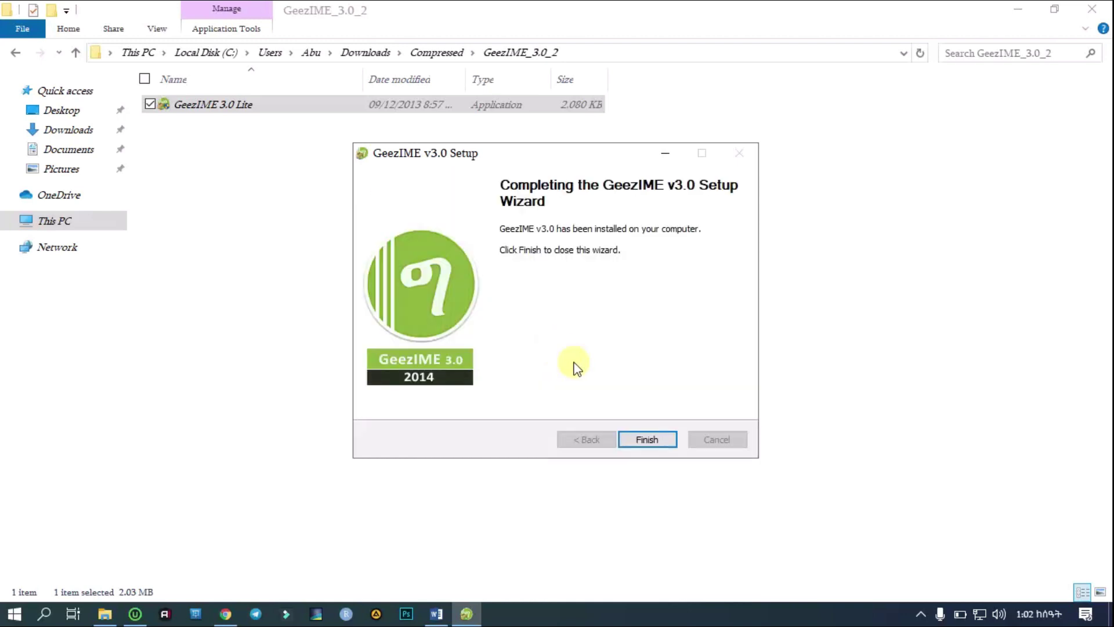
click(648, 440)
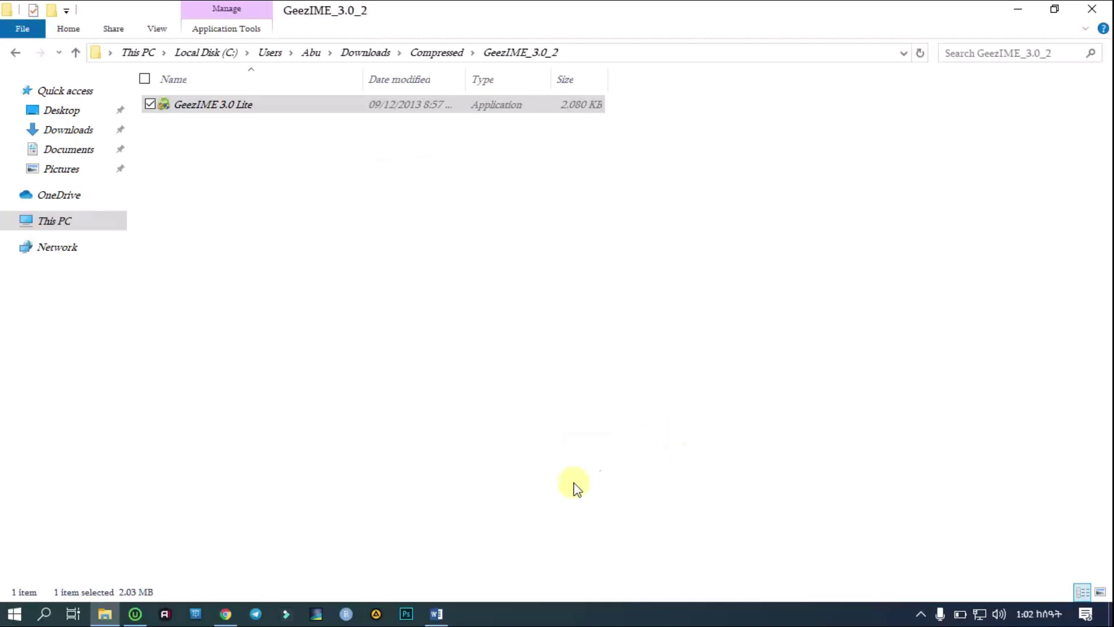
Step: Clear the open windows and the Adobe Creative Cloud prompt off the desktop and move both GeezIME shortcuts near the Windows logo
click(1017, 11)
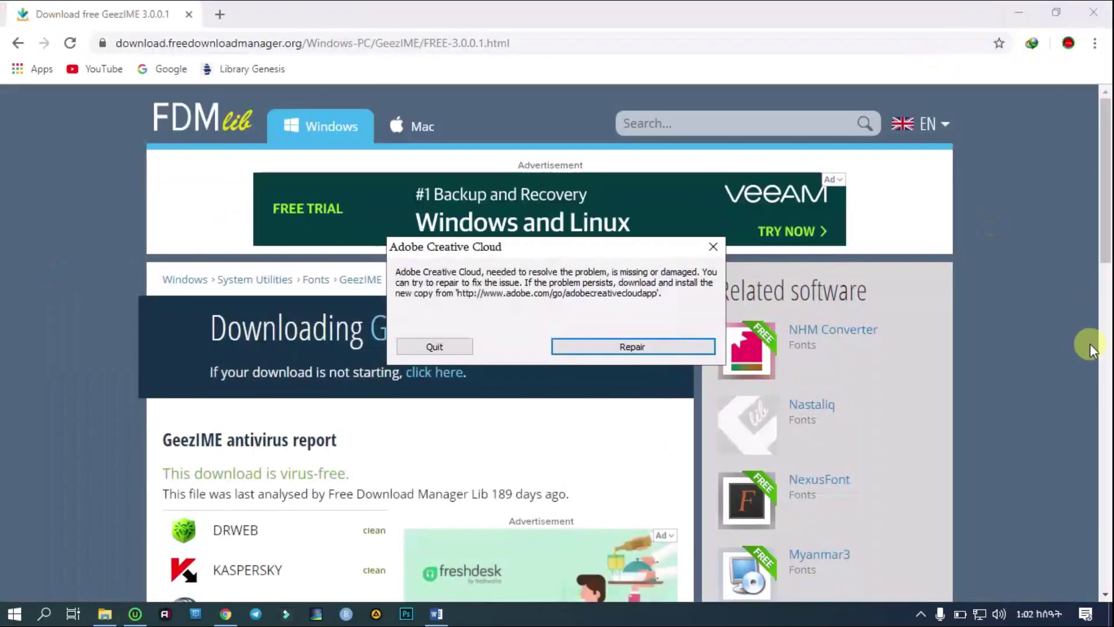
click(456, 349)
click(1017, 12)
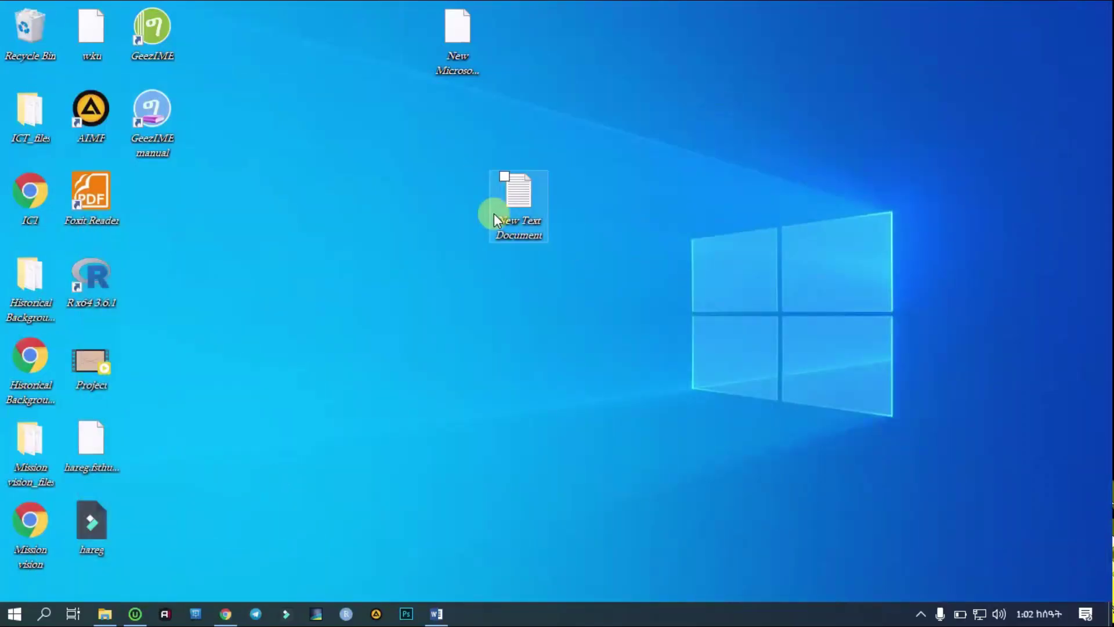
drag(143, 121, 836, 192)
drag(164, 36, 831, 113)
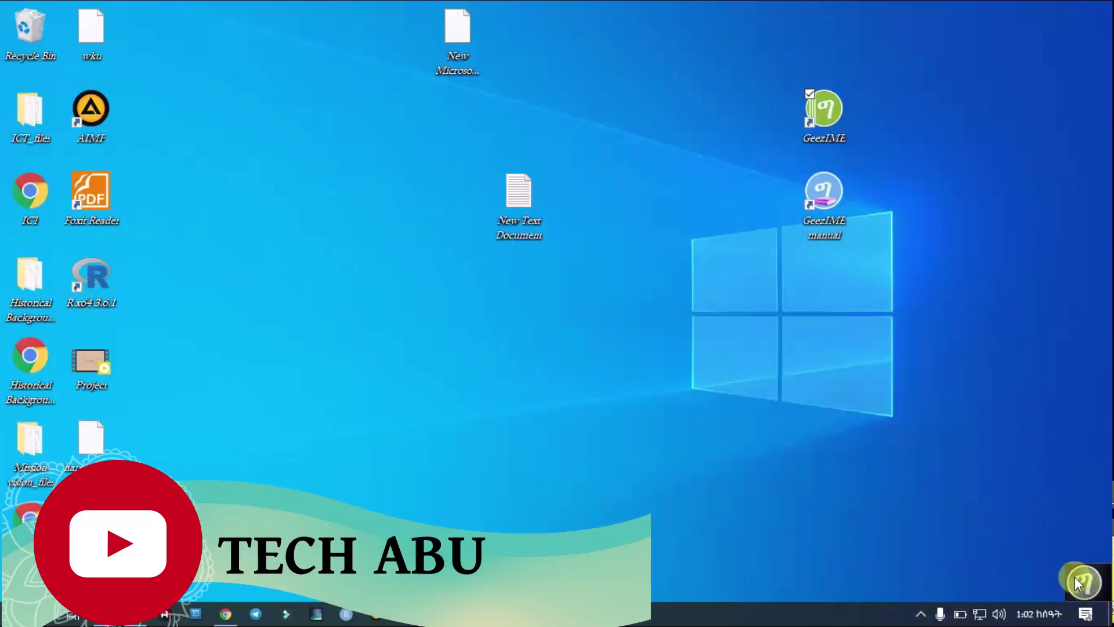
Step: Set GeezIME to start with Windows from its notification area options
click(923, 612)
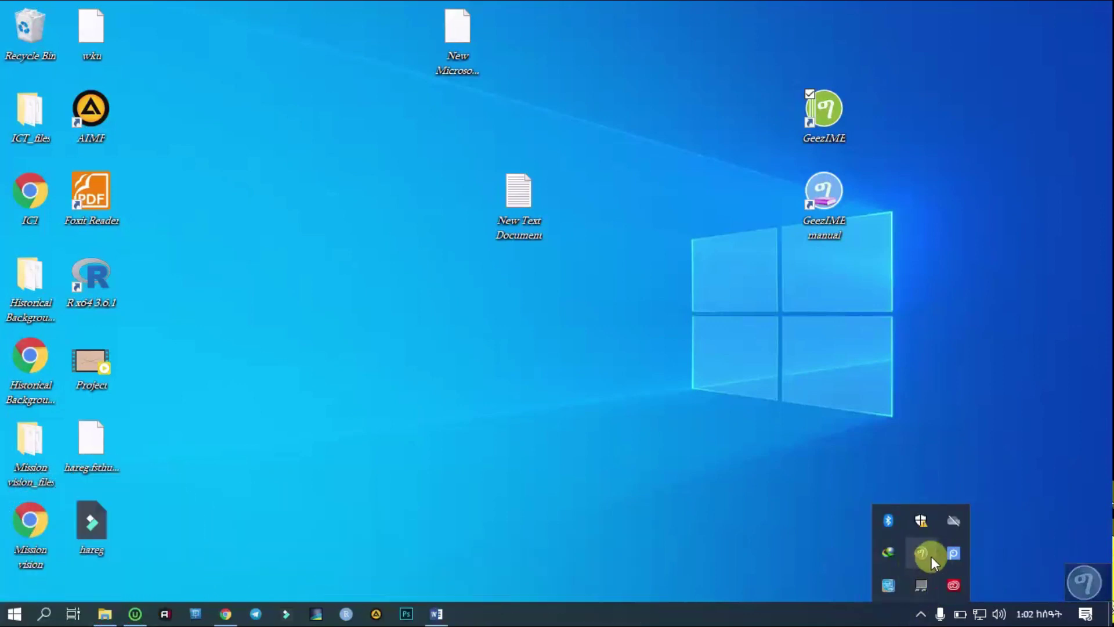
right_click(921, 553)
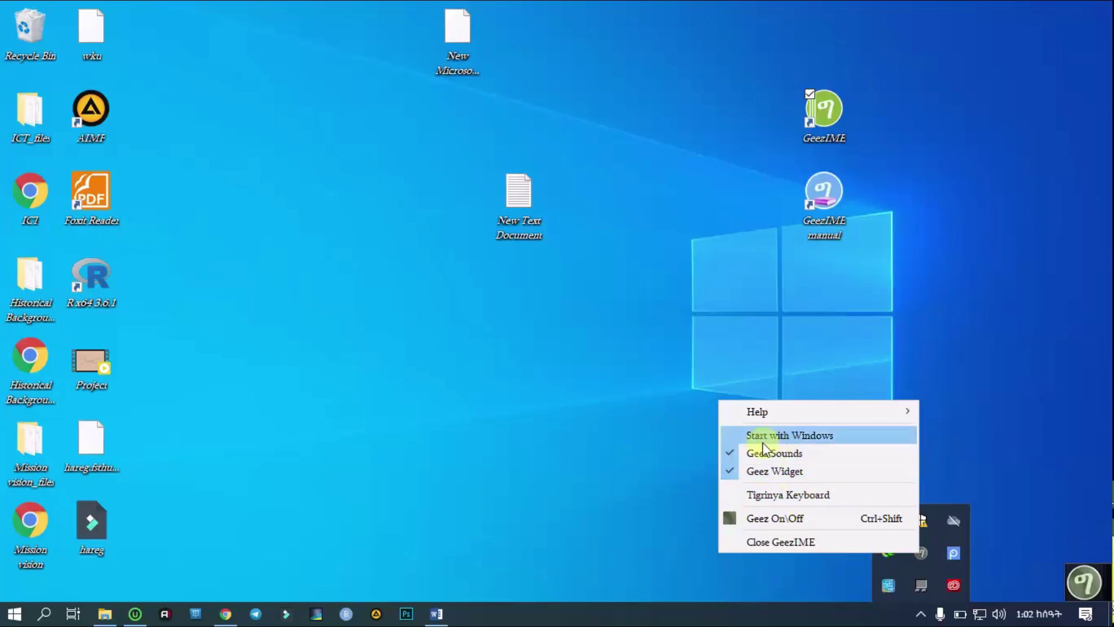
click(795, 434)
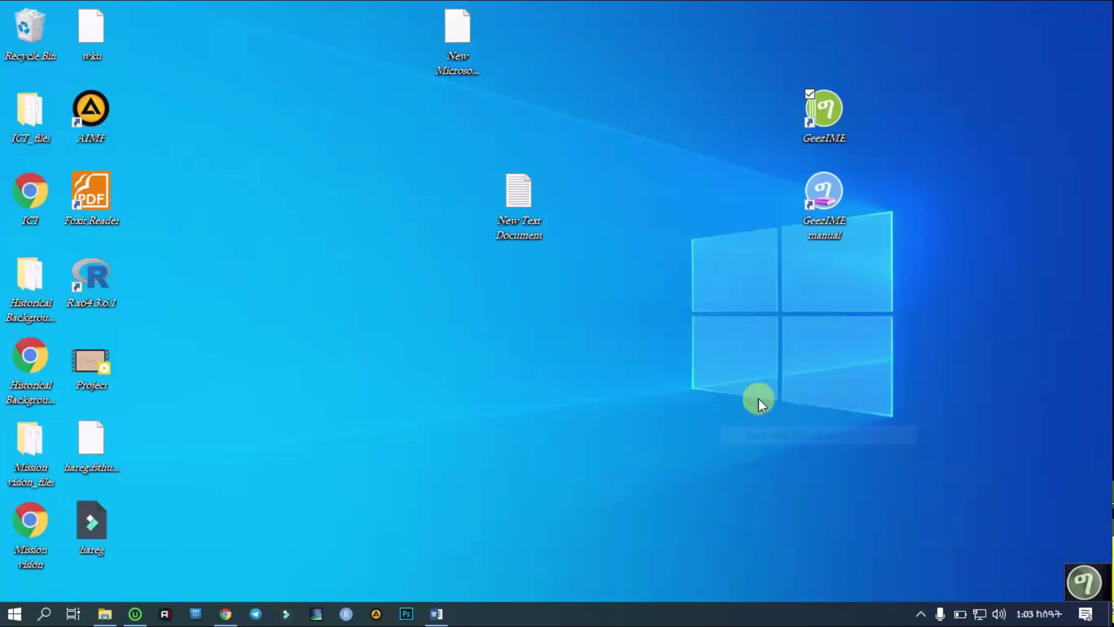
Step: Turn Geez input on through the GeezIME notification area icon and close the hidden icons
click(921, 614)
click(924, 553)
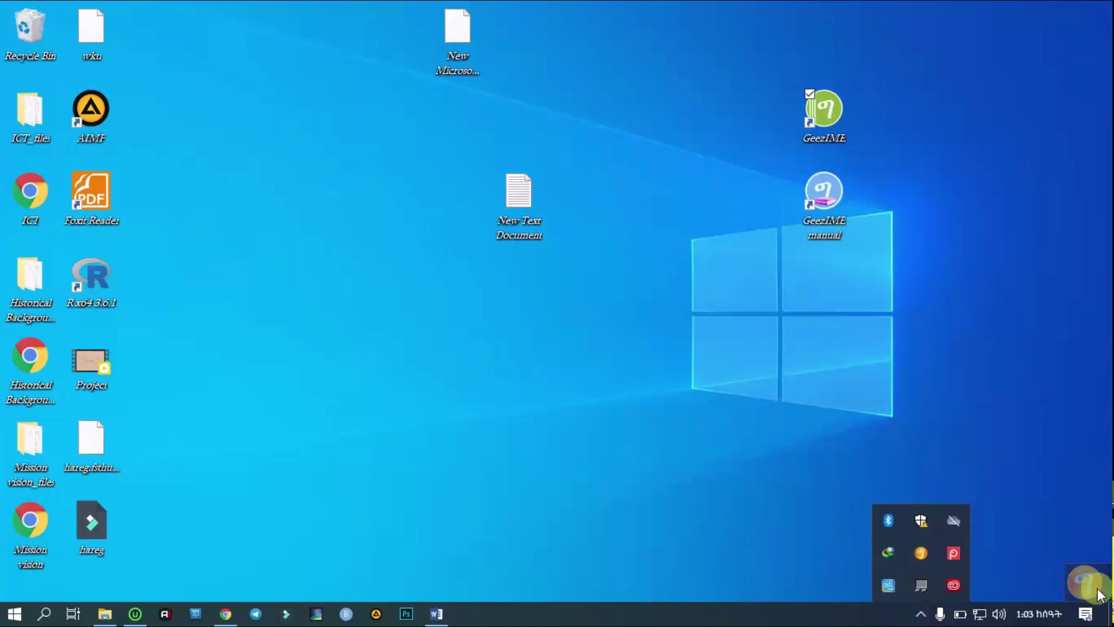
click(1029, 443)
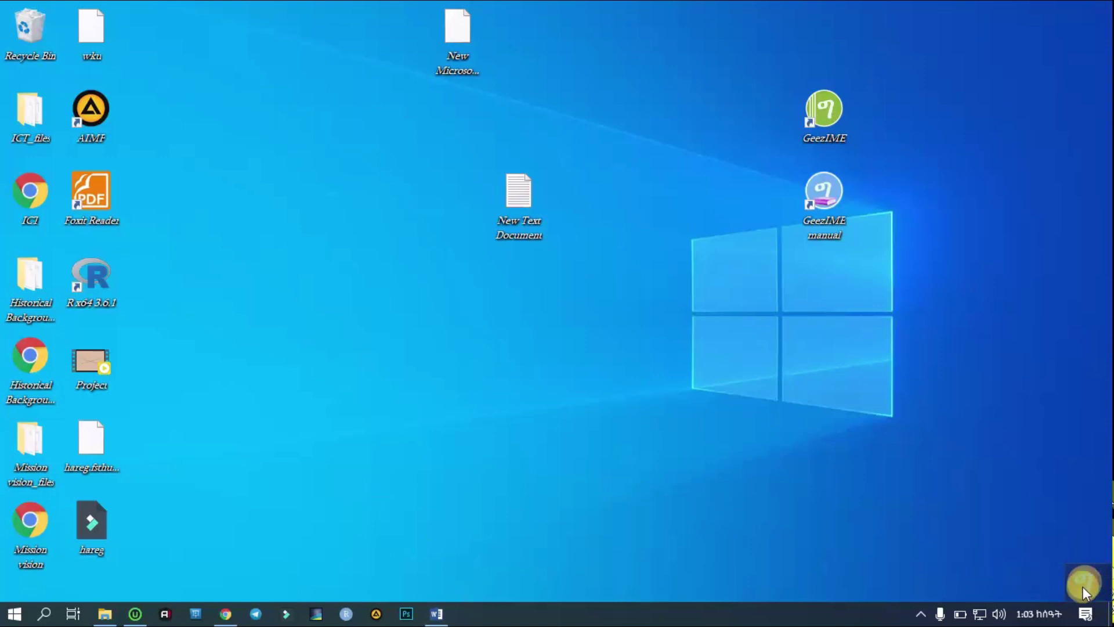
Step: View the Geez On\Off option of GeezIME, then toggle Geez input off and back on
click(922, 614)
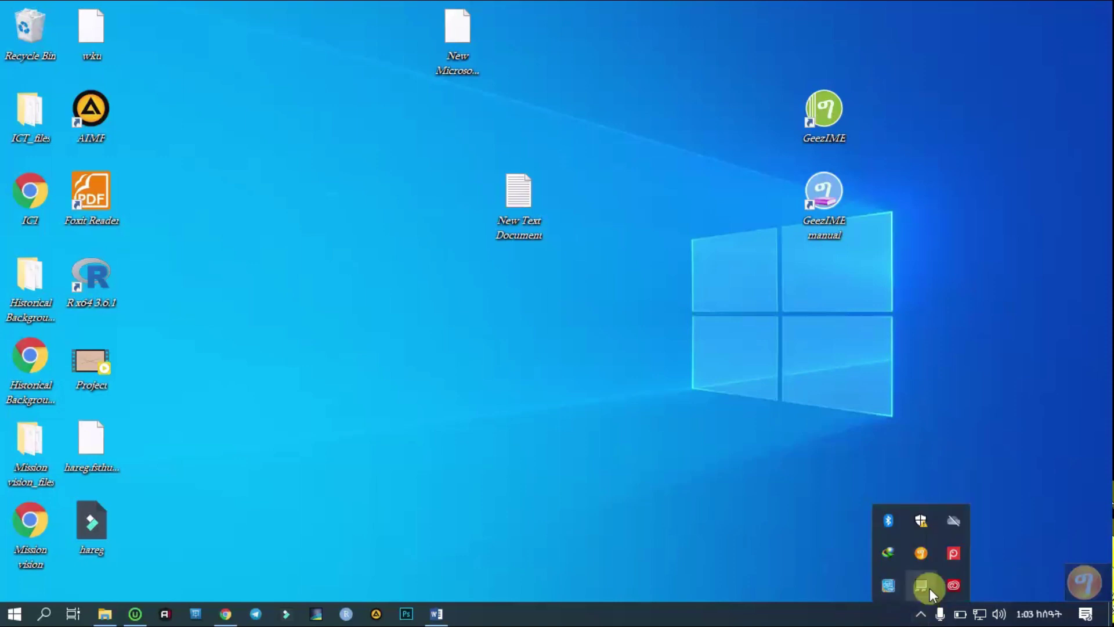
right_click(918, 554)
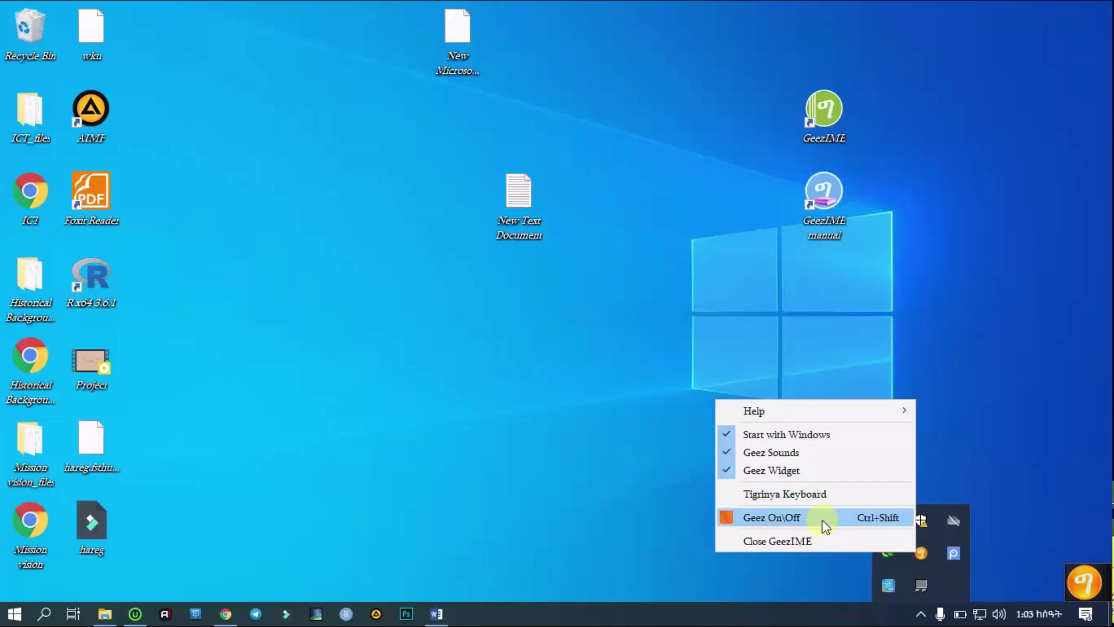
key(ctrl+shift)
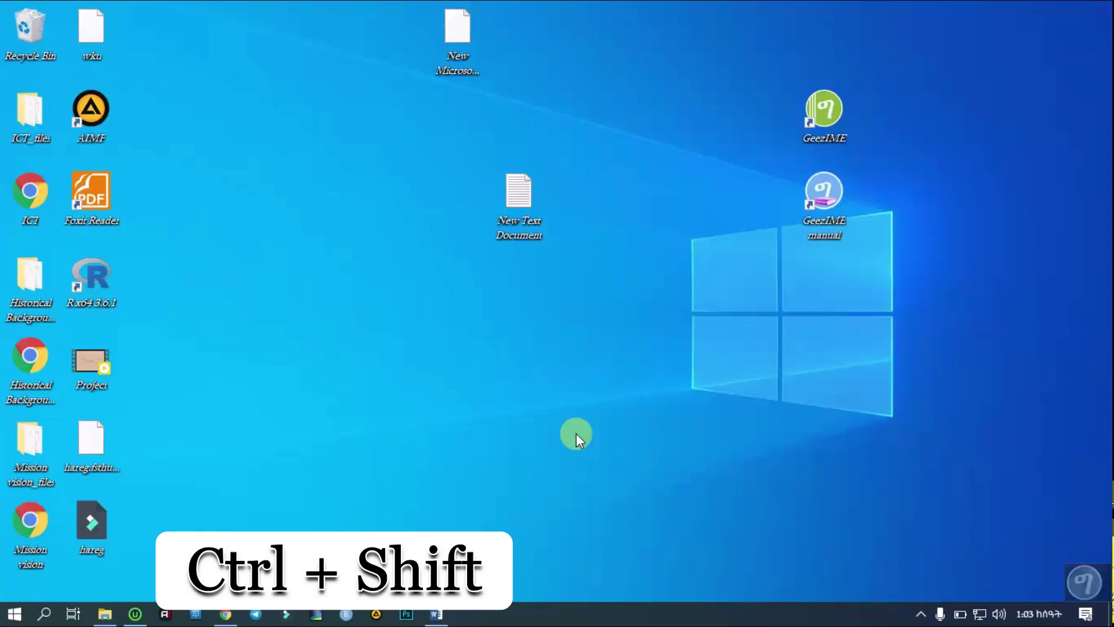
click(1072, 574)
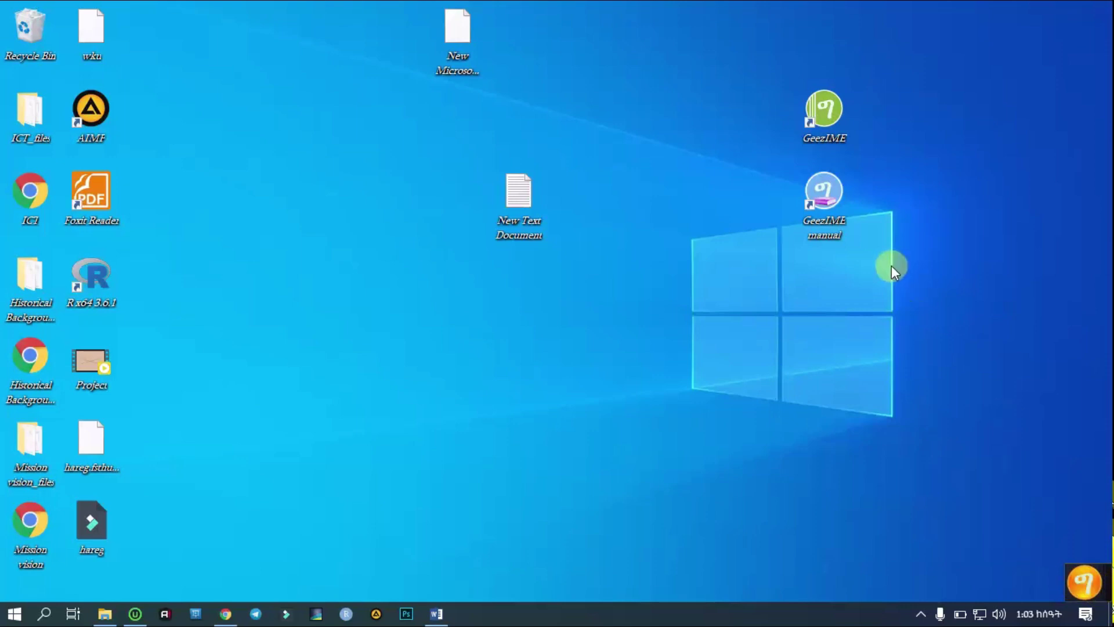
Step: Open the GeezIME manual from the desktop and examine its keyboard map of Geez characters
double_click(836, 220)
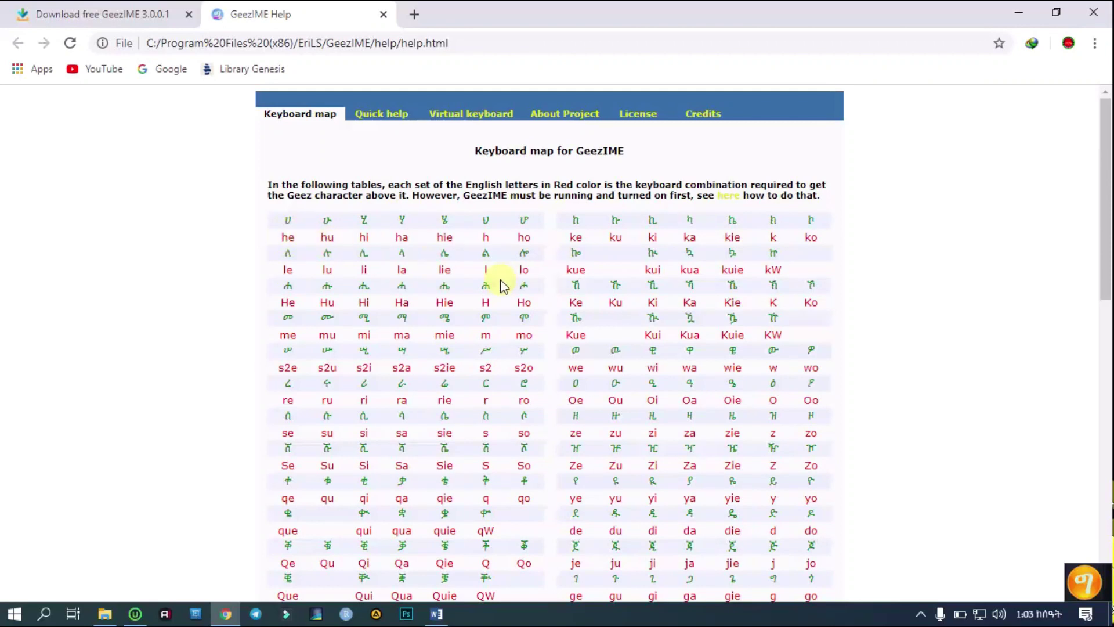
scroll(510, 273, down, 15)
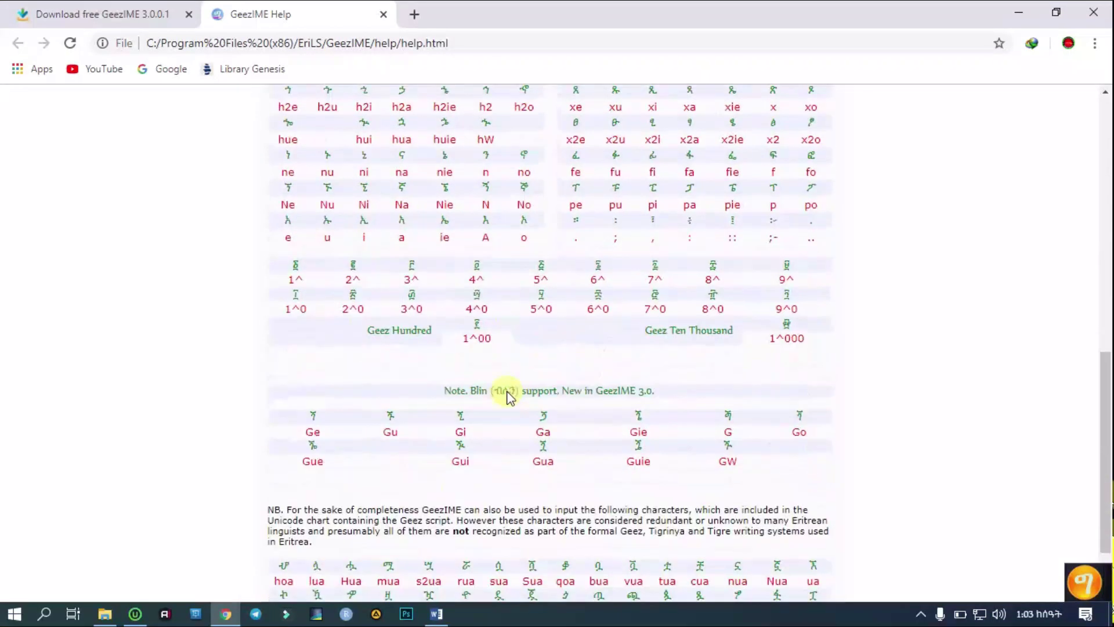
scroll(634, 453, up, 4)
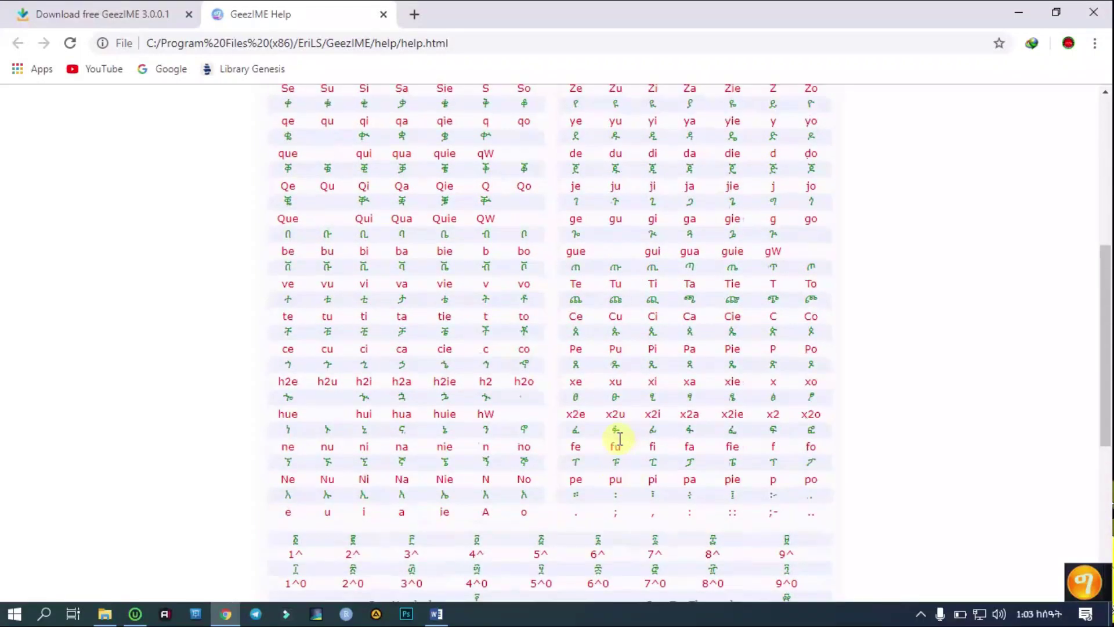
Step: Examine the full Geez keyboard map in the manual, from the letter tables to the Geez numerals, Blin characters and additional characters
scroll(620, 440, up, 5)
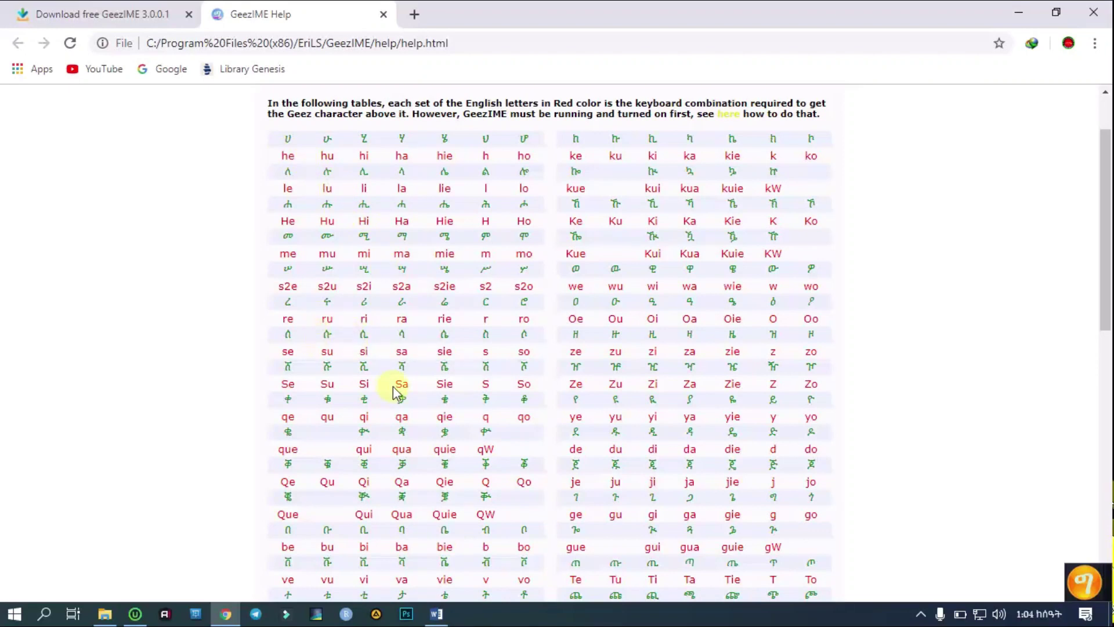
scroll(392, 387, down, 4)
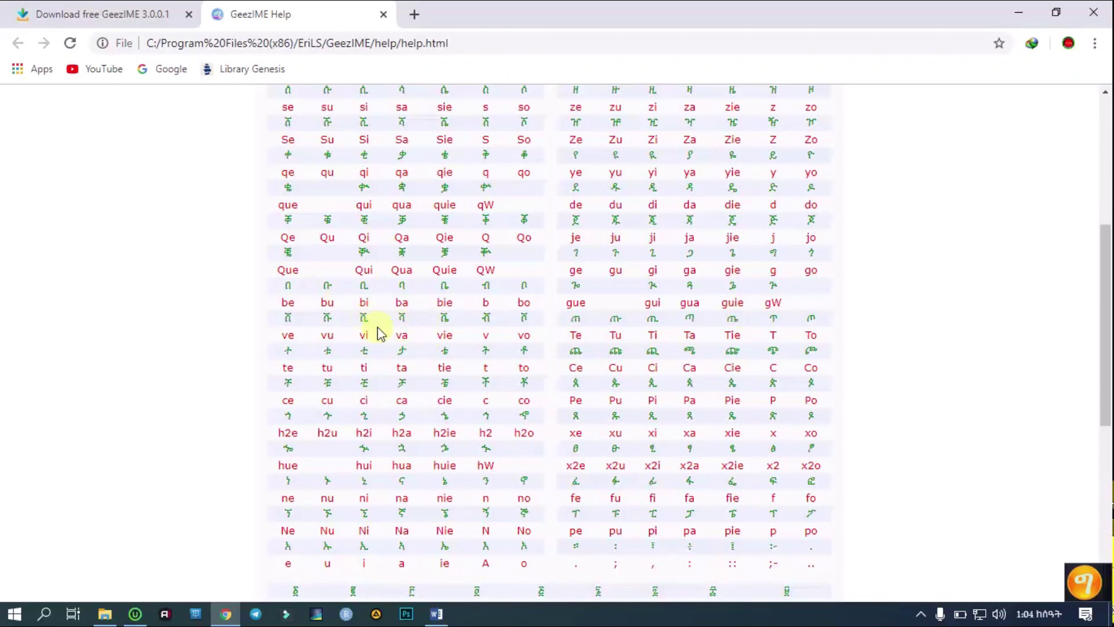
scroll(400, 395, down, 5)
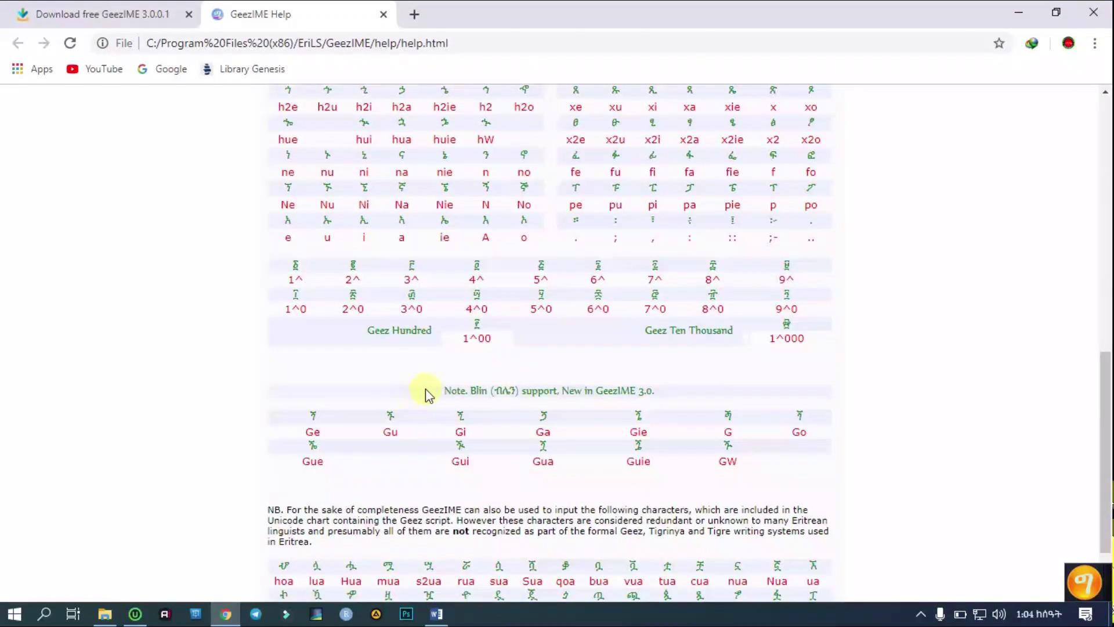
scroll(427, 396, down, 2)
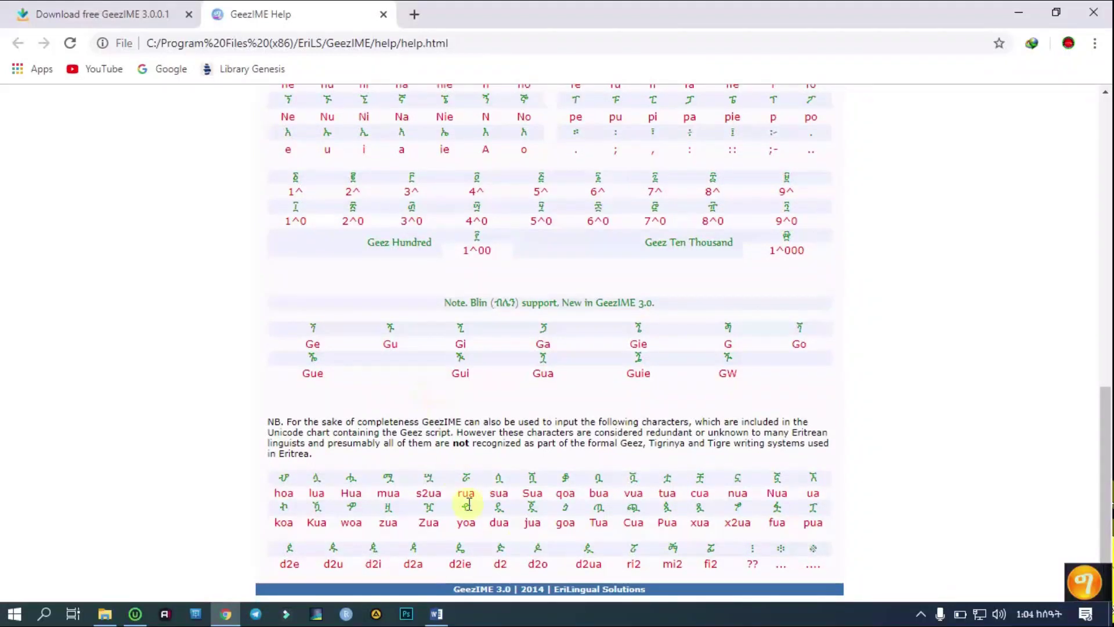
scroll(545, 418, up, 7)
scroll(540, 372, up, 2)
Step: Switch to the blank Word document and write "ቪዲወውን ከ ወደዳችሁት ላይክ ሸር አድርጉት" in Geez script, without a space inside ወደዳችሁት
click(436, 613)
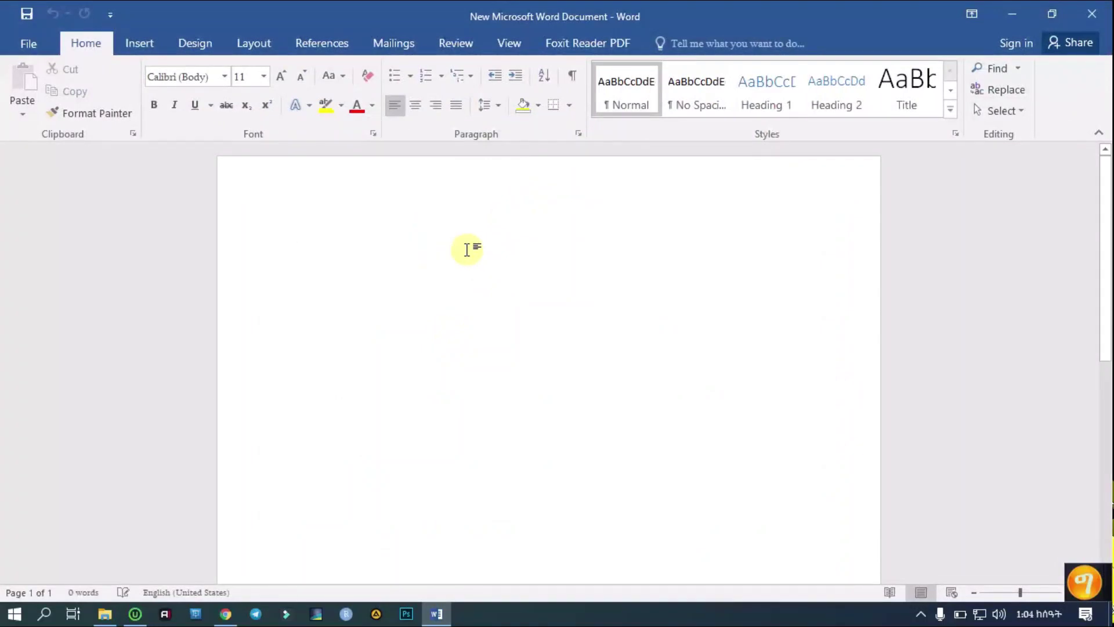
text(ሀ)
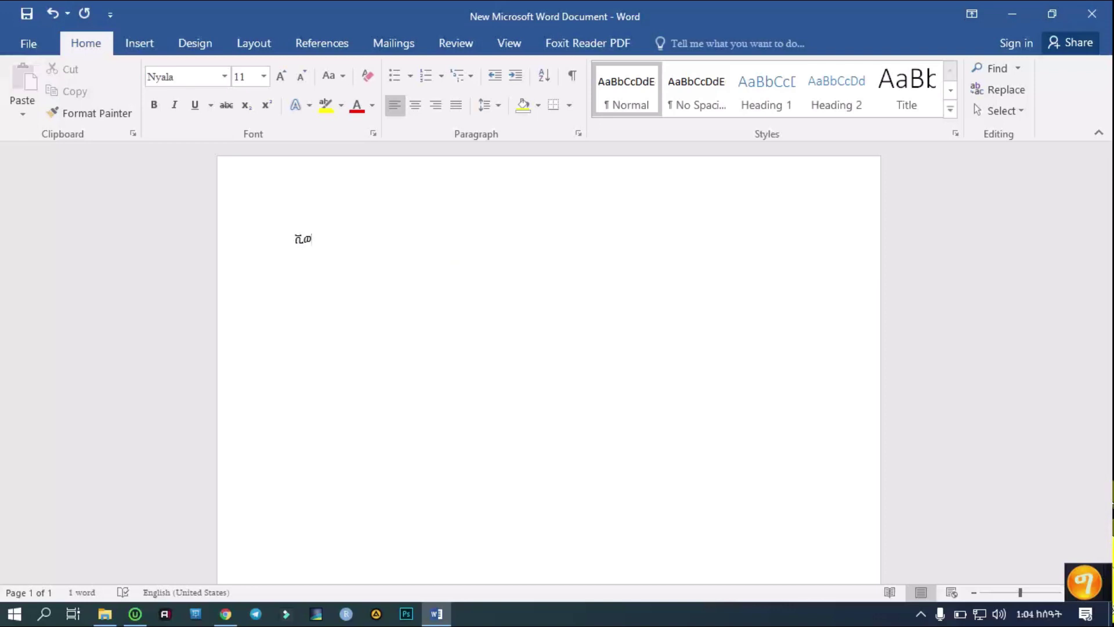
text(ዩ)
text(ጠ)
text(ን ከ ወ ይዳችሁት ላይክ)
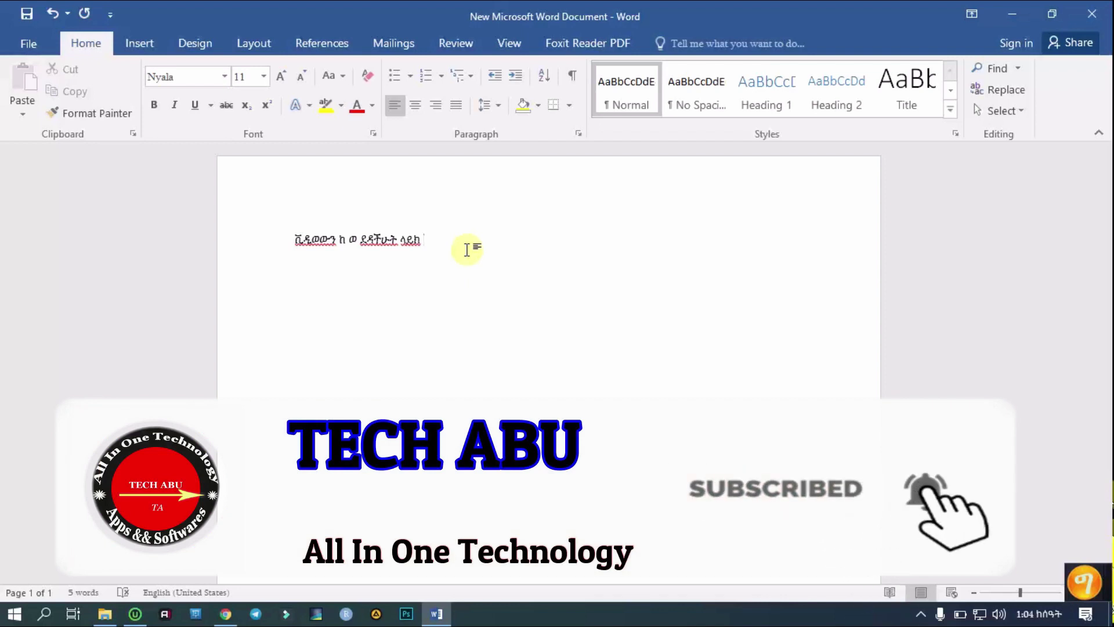
text(ሽ)
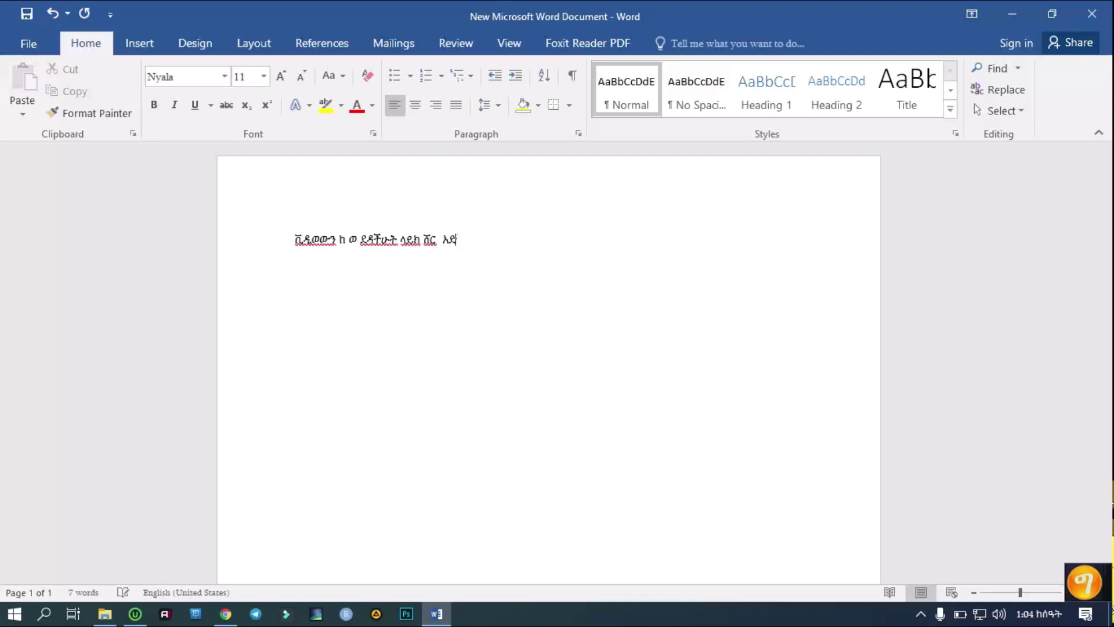
text(ግ)
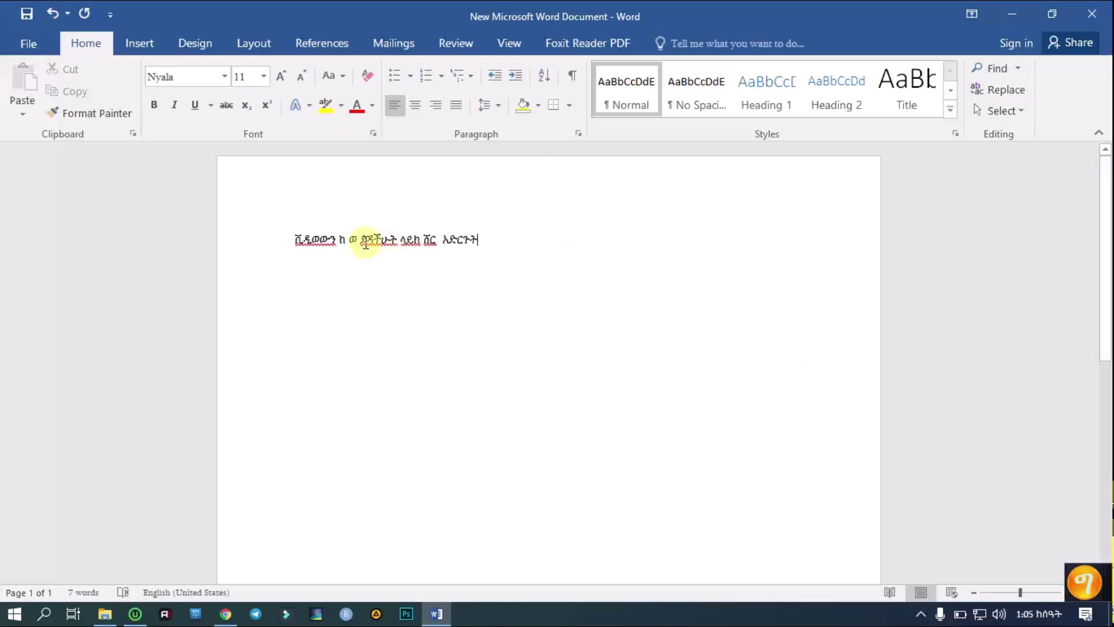
key(BackSpace)
text(ደ)
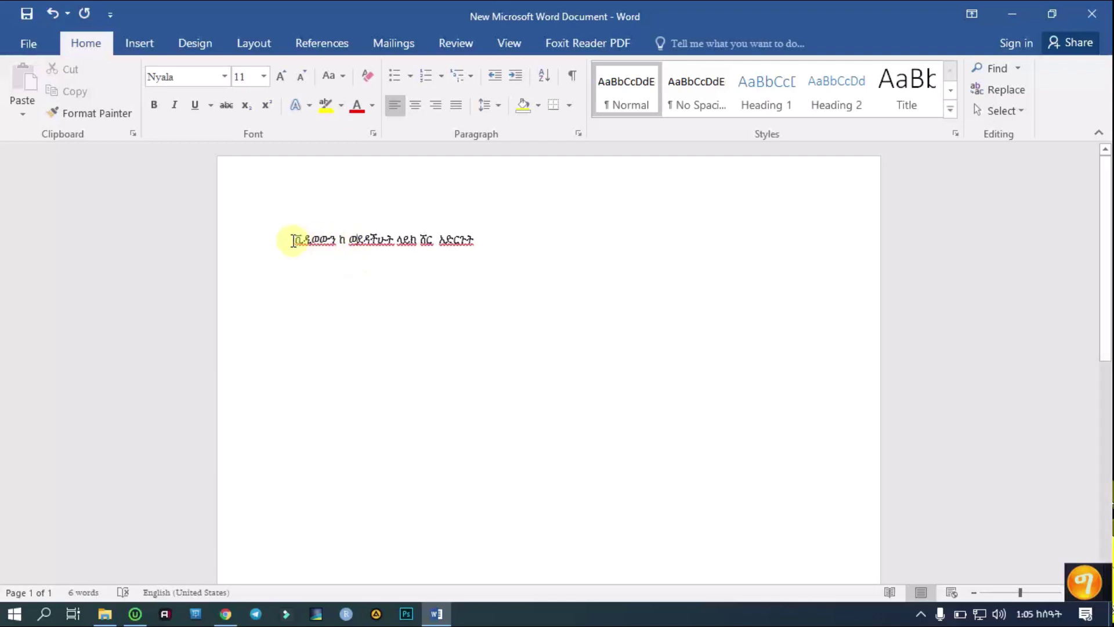
Step: Set the font size of the whole Geez sentence to 36 and deselect the text
drag(294, 241, 486, 239)
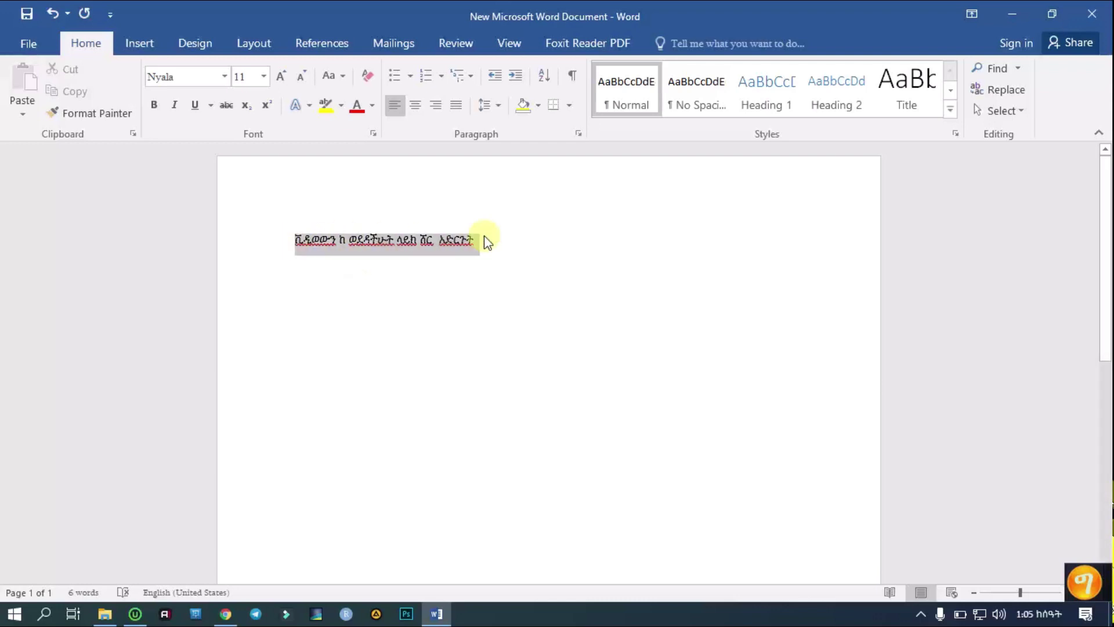
click(264, 76)
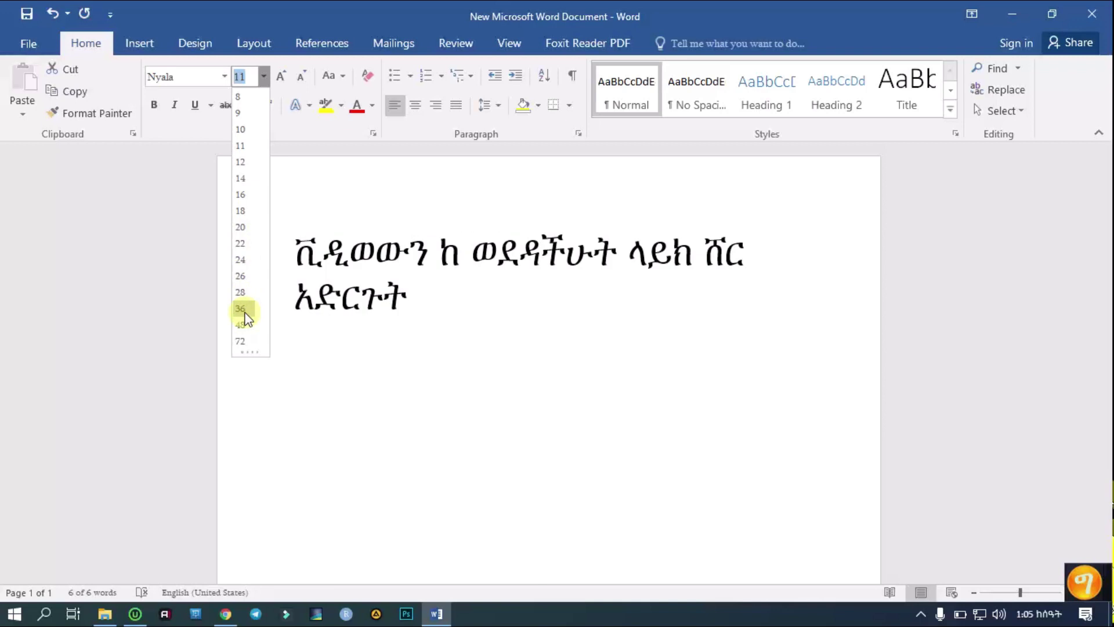
click(244, 313)
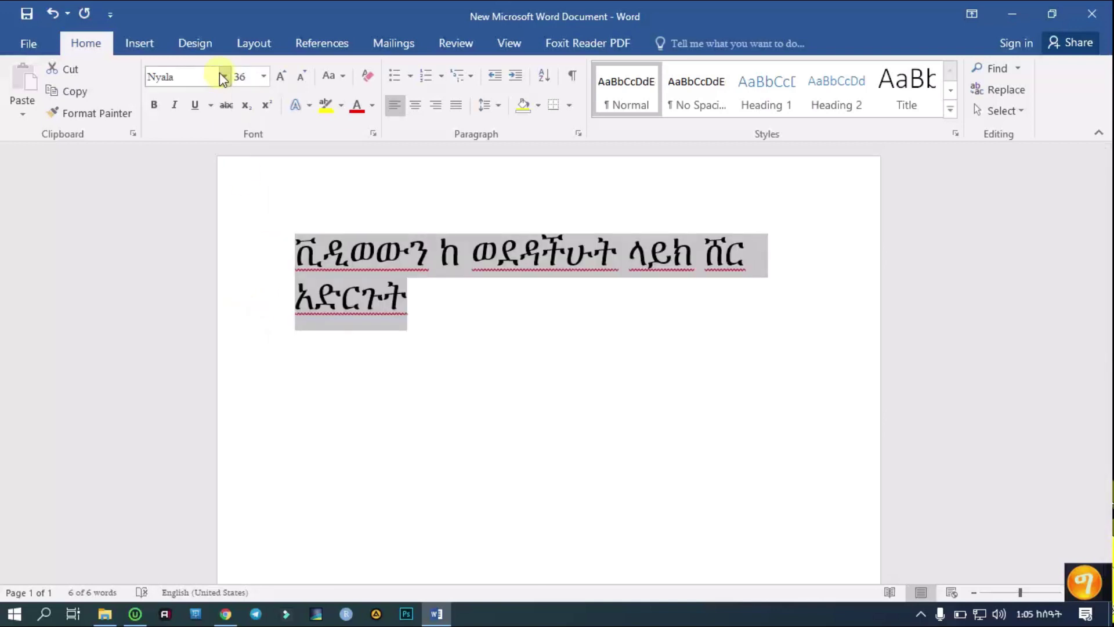
click(224, 77)
click(518, 334)
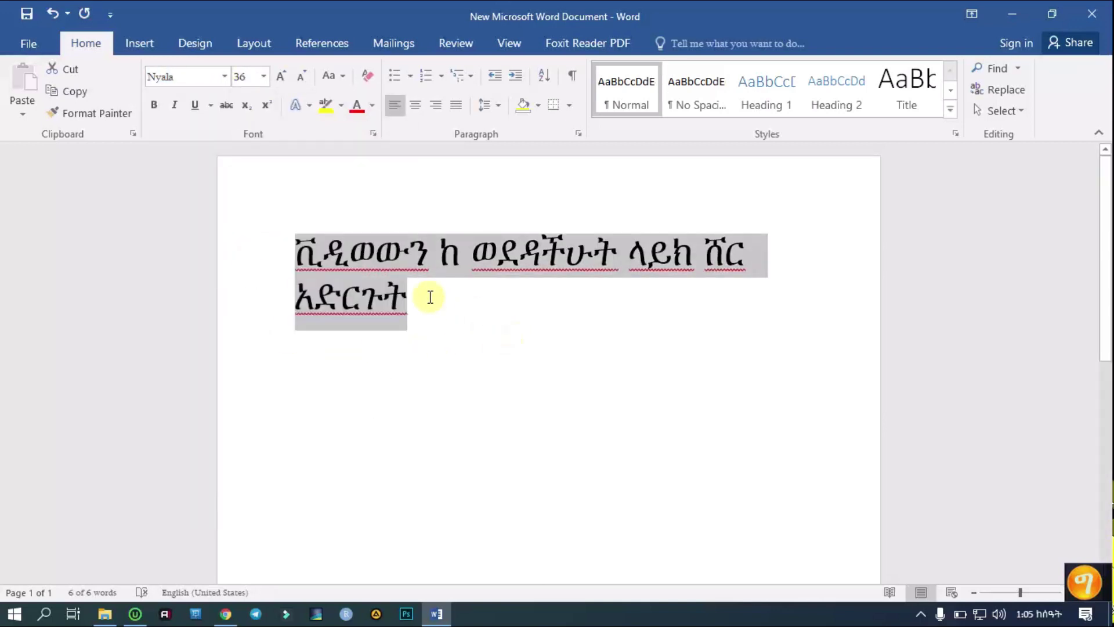
click(436, 302)
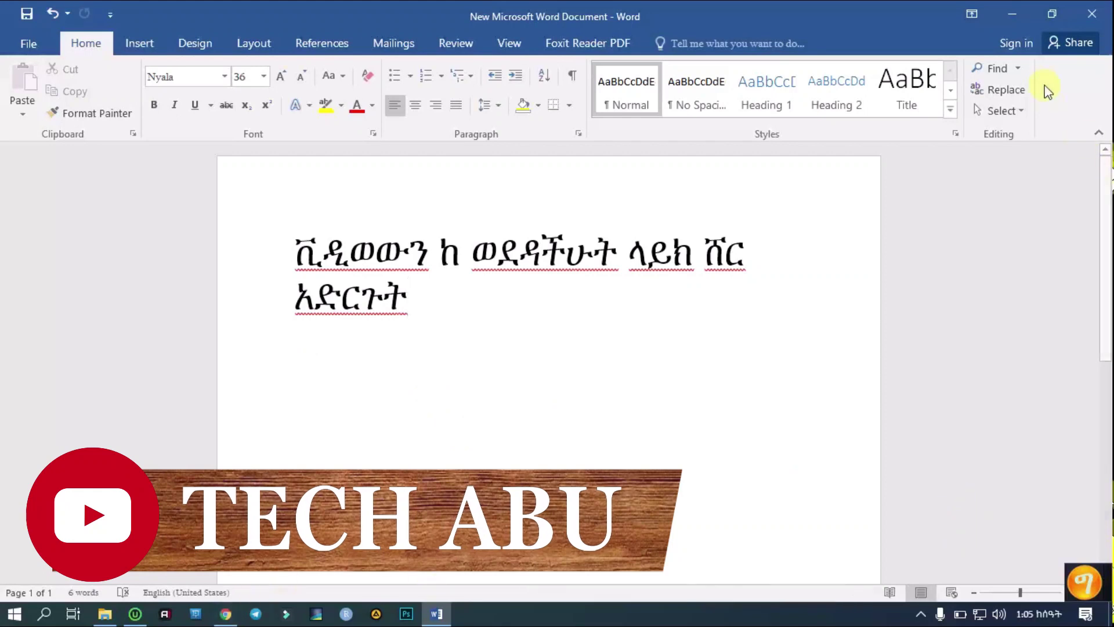
Step: Arrange the Word document and the GeezIME manual as smaller windows side by side, and extend the Word window downward
click(1052, 14)
drag(444, 159, 111, 116)
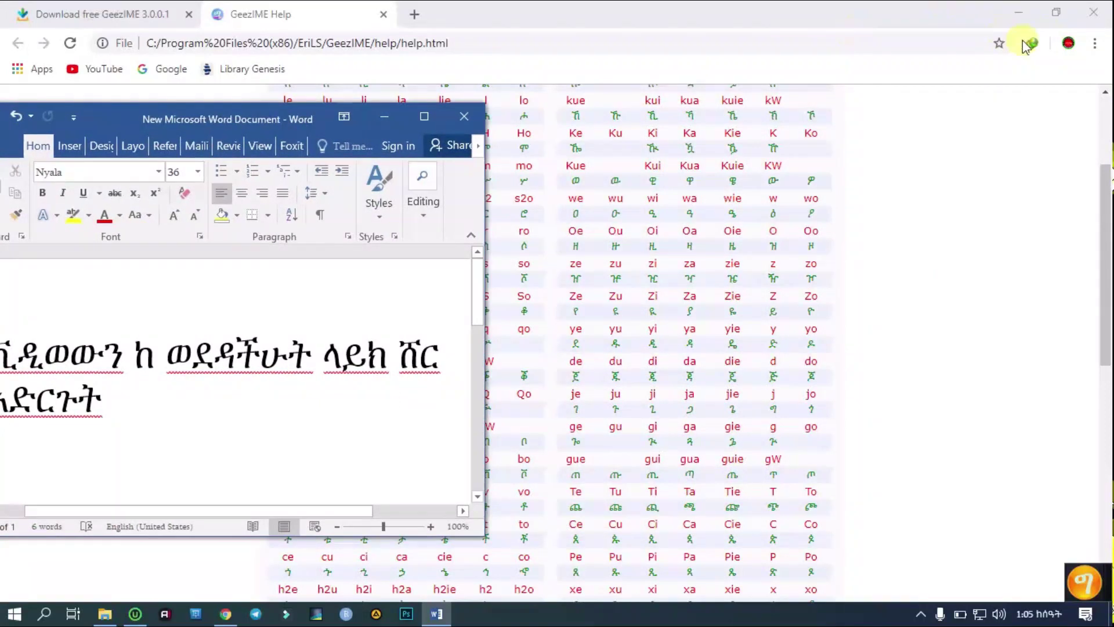
click(1056, 13)
drag(733, 80, 984, 73)
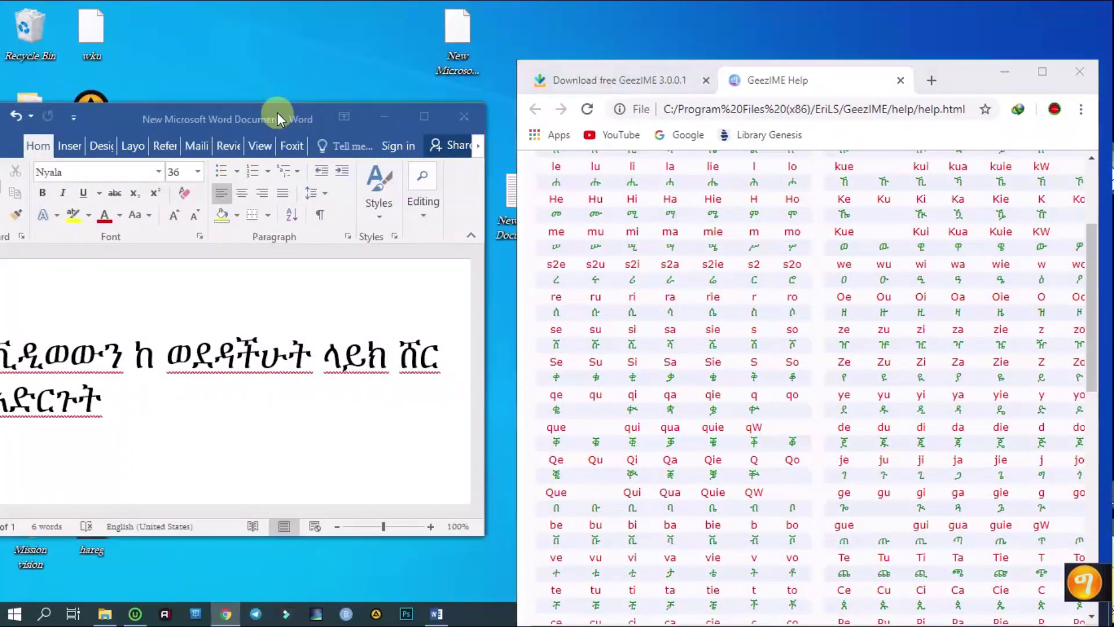
drag(278, 113, 322, 65)
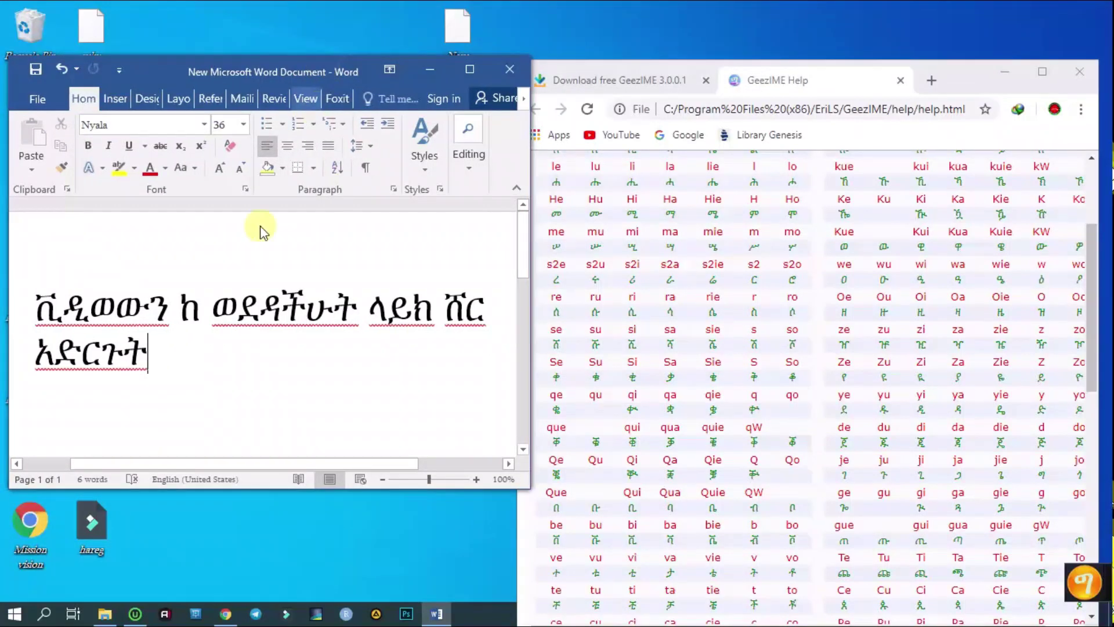
drag(231, 489, 248, 593)
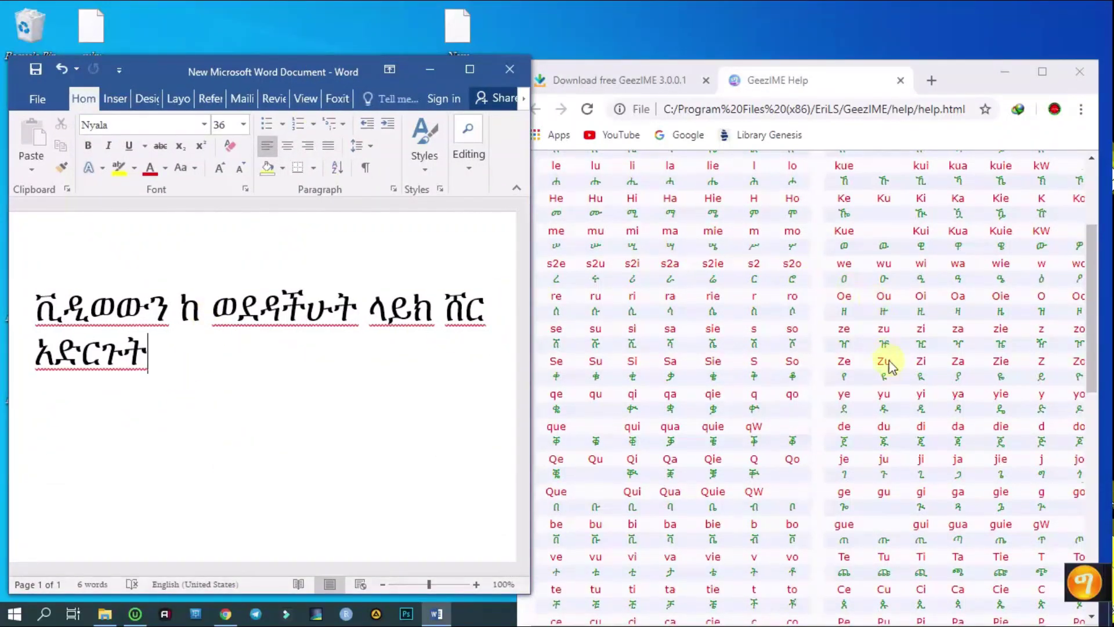
Step: Find ረ in the keyboard map, test its combination re two lines below the Word sentence, and erase the character
scroll(886, 368, down, 5)
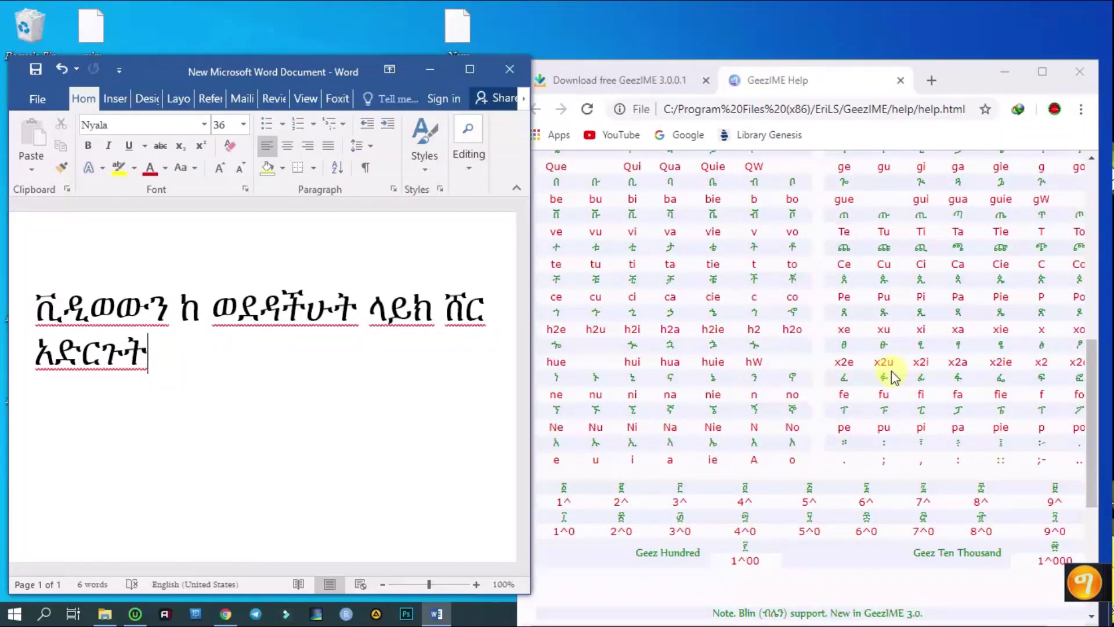
scroll(839, 354, up, 5)
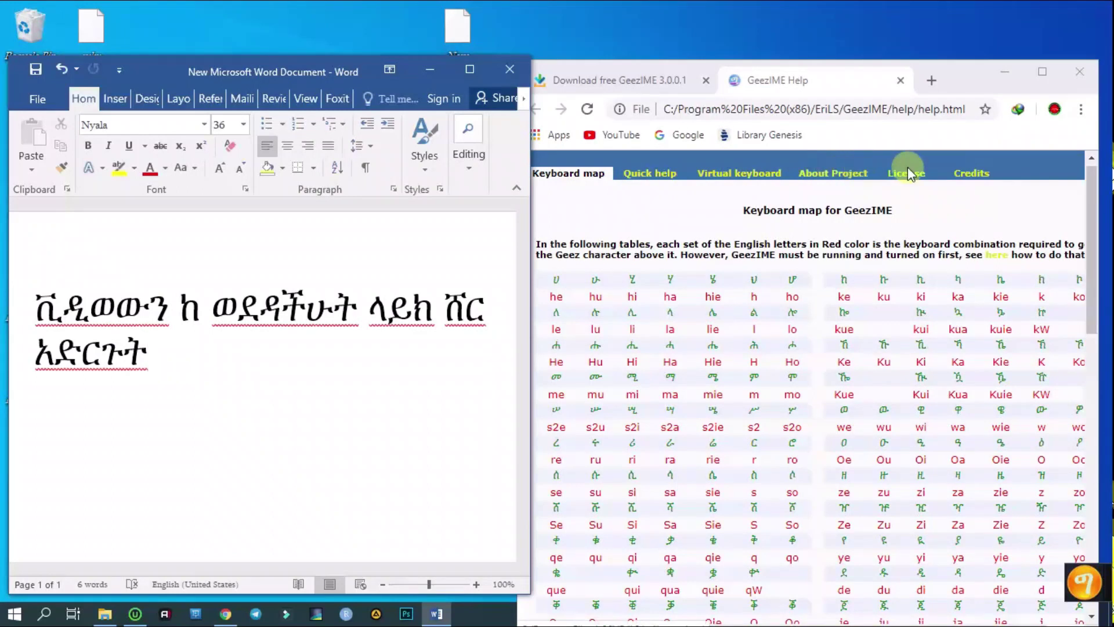
scroll(719, 336, down, 1)
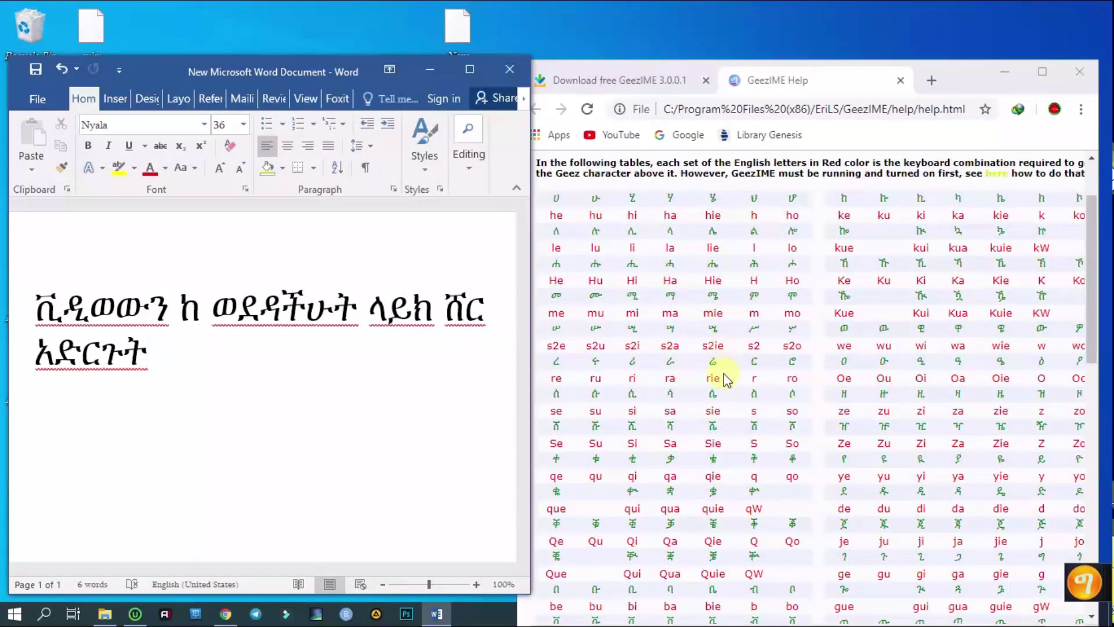
drag(548, 361, 567, 360)
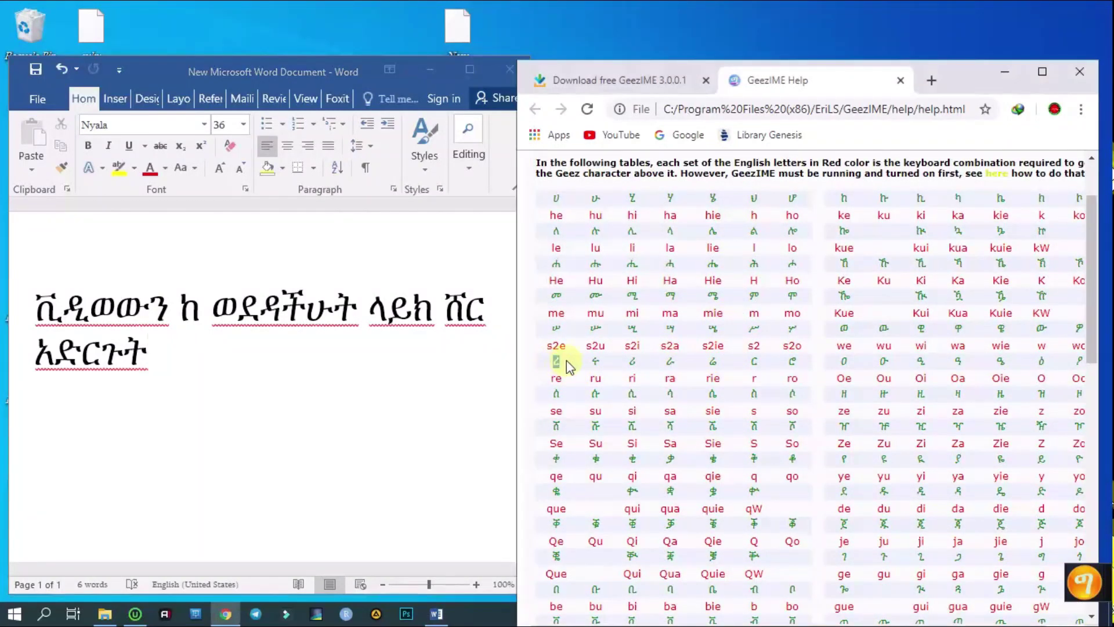
click(155, 405)
key(Return)
key(Return)
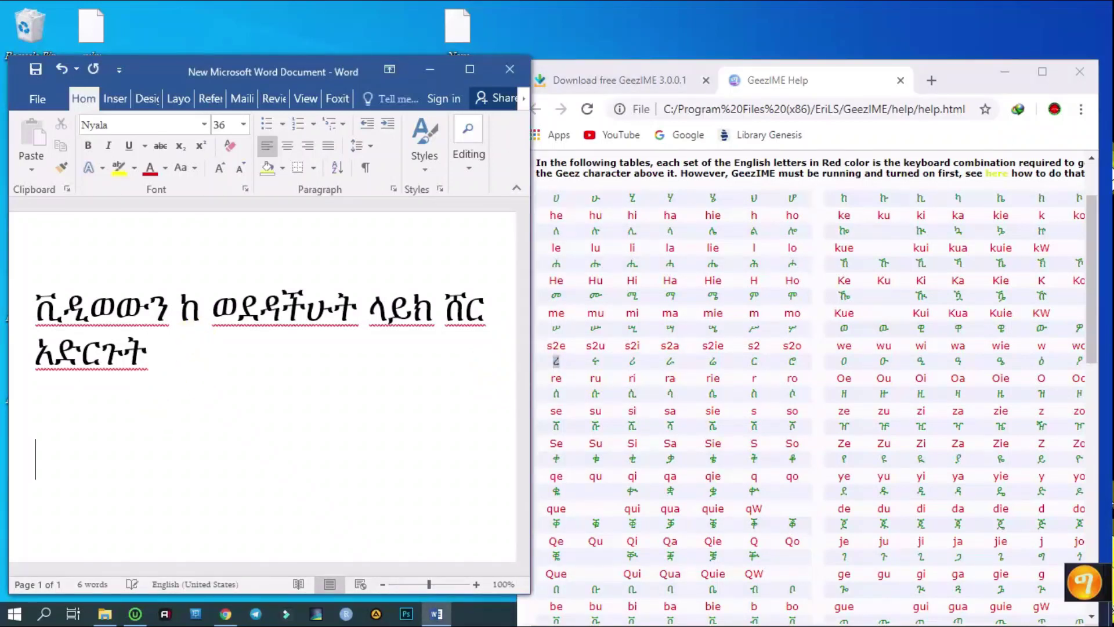
text(re)
key(BackSpace)
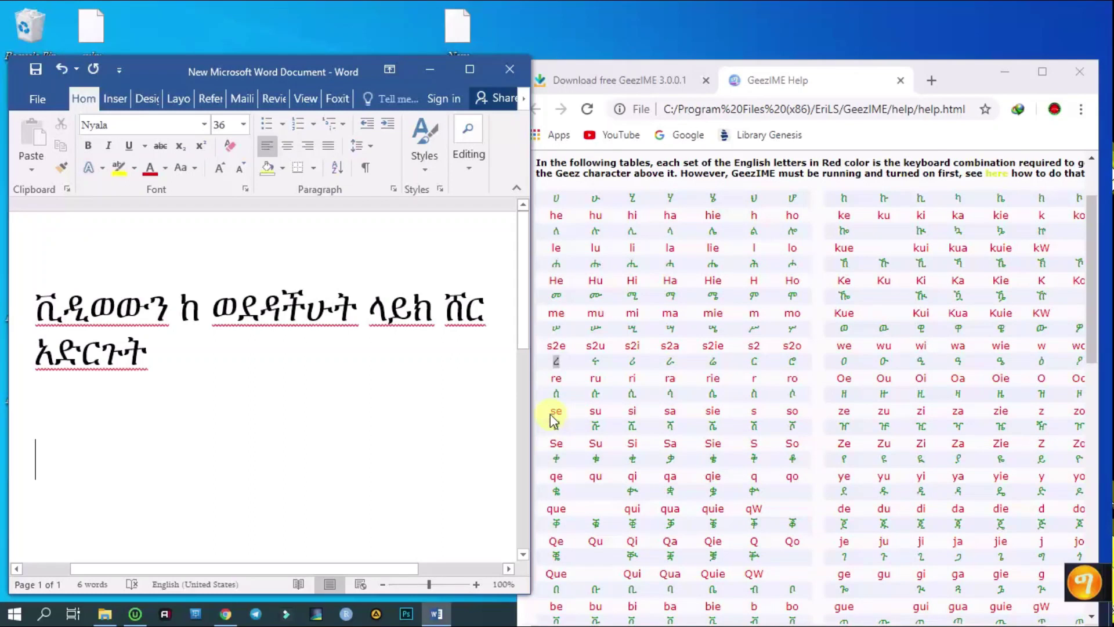
Step: Highlight the combination se in the keyboard map, test it in the Word document to produce ሰ, and erase the character
drag(550, 413, 563, 413)
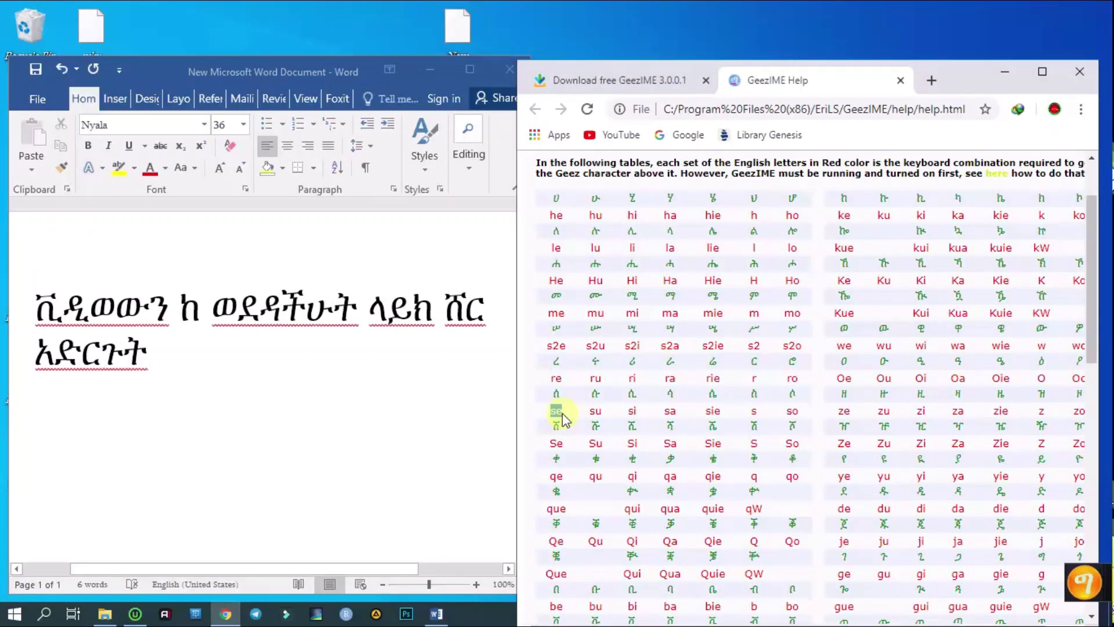
click(174, 415)
key(Return)
key(Return)
text(se)
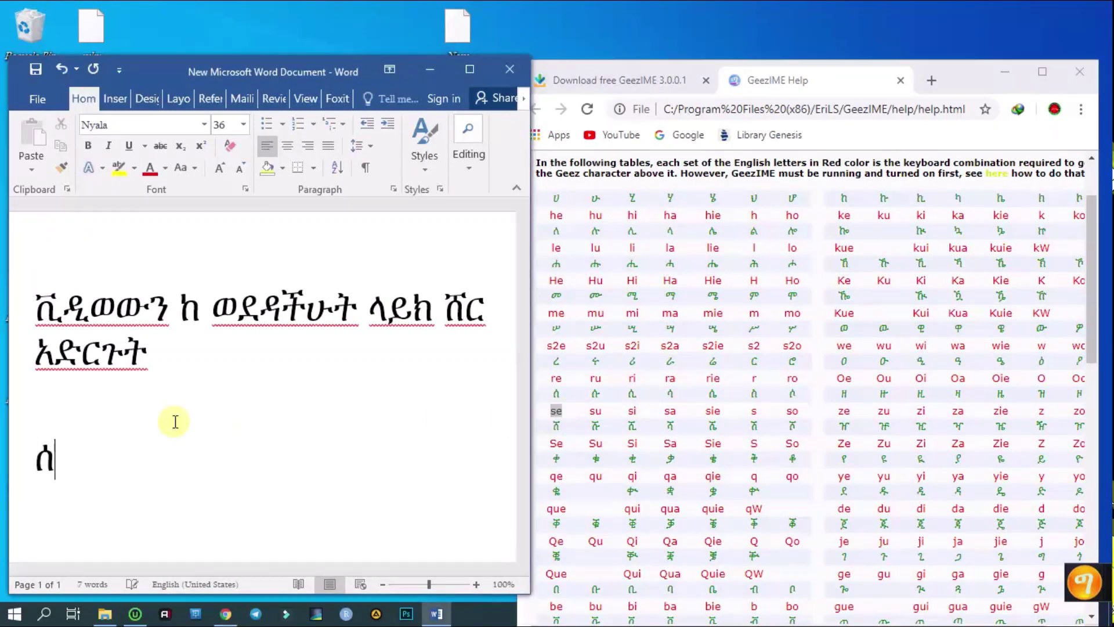
key(BackSpace)
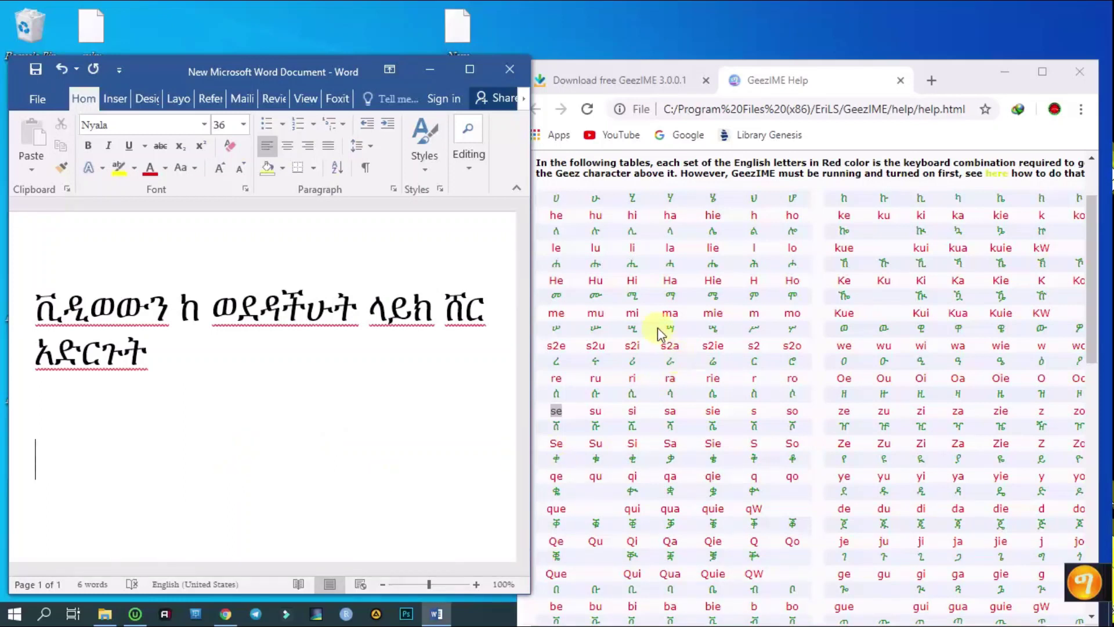
Step: Highlight the combination He in the keyboard map, then test He and Ha in the Word document, erasing each character
click(558, 281)
double_click(556, 281)
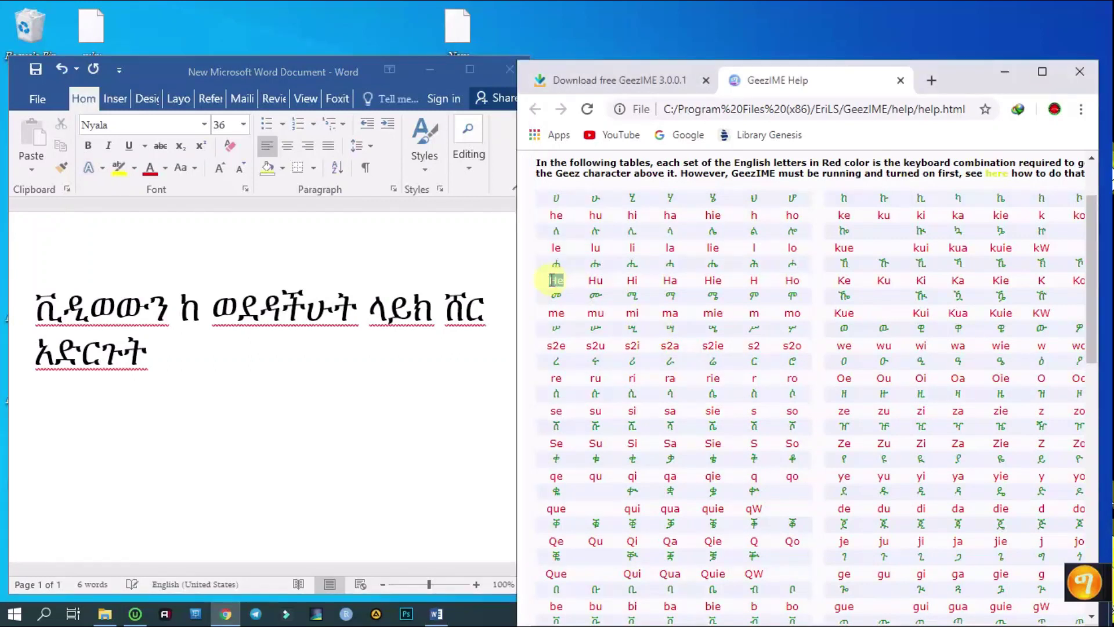
click(556, 282)
double_click(74, 463)
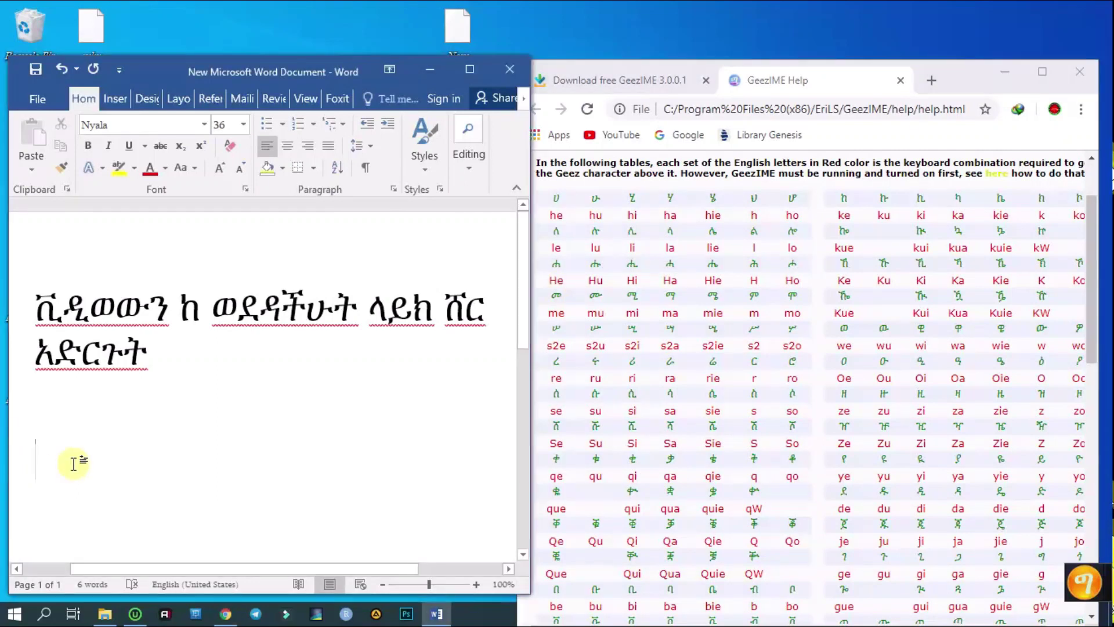
text(ሕ)
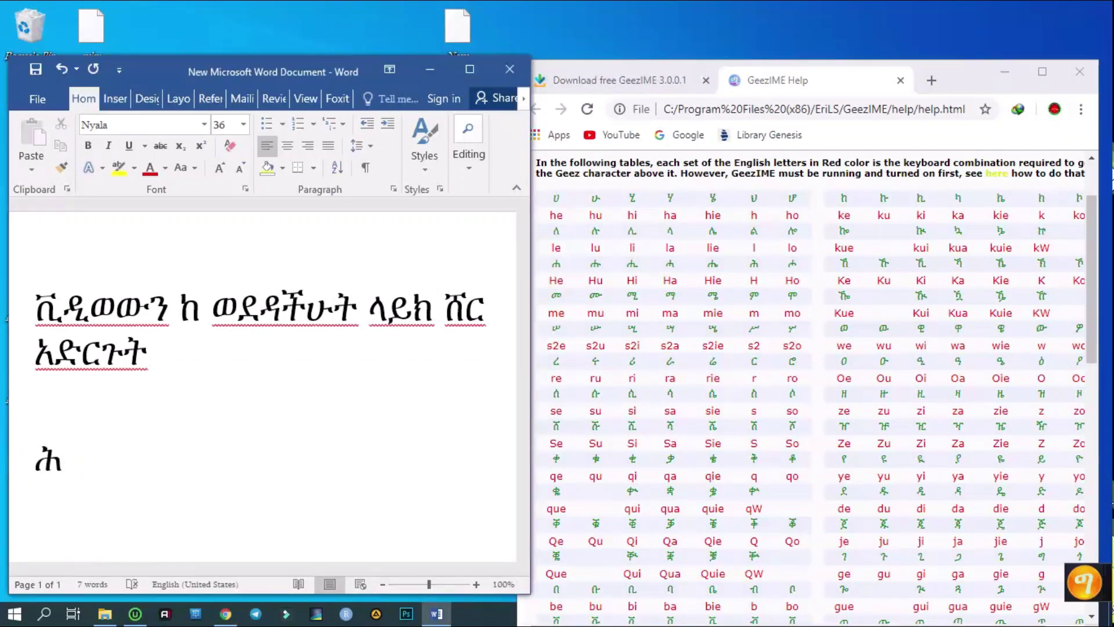
text(e)
key(BackSpace)
text(Ha)
key(BackSpace)
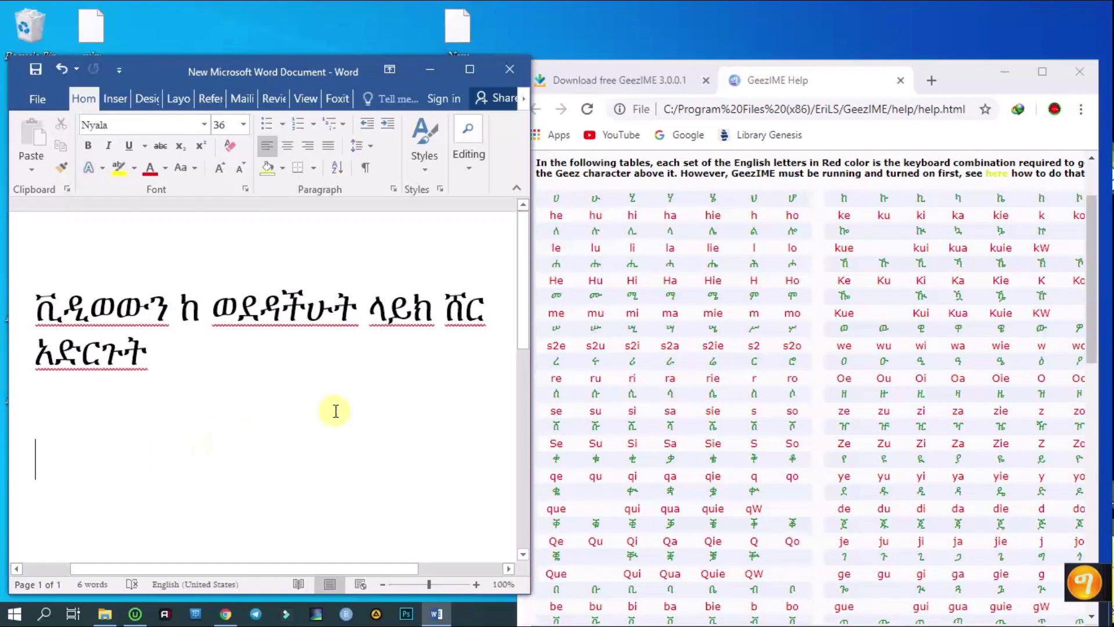
Step: Minimize the GeezIME manual and the Word document to return to the desktop
click(1005, 70)
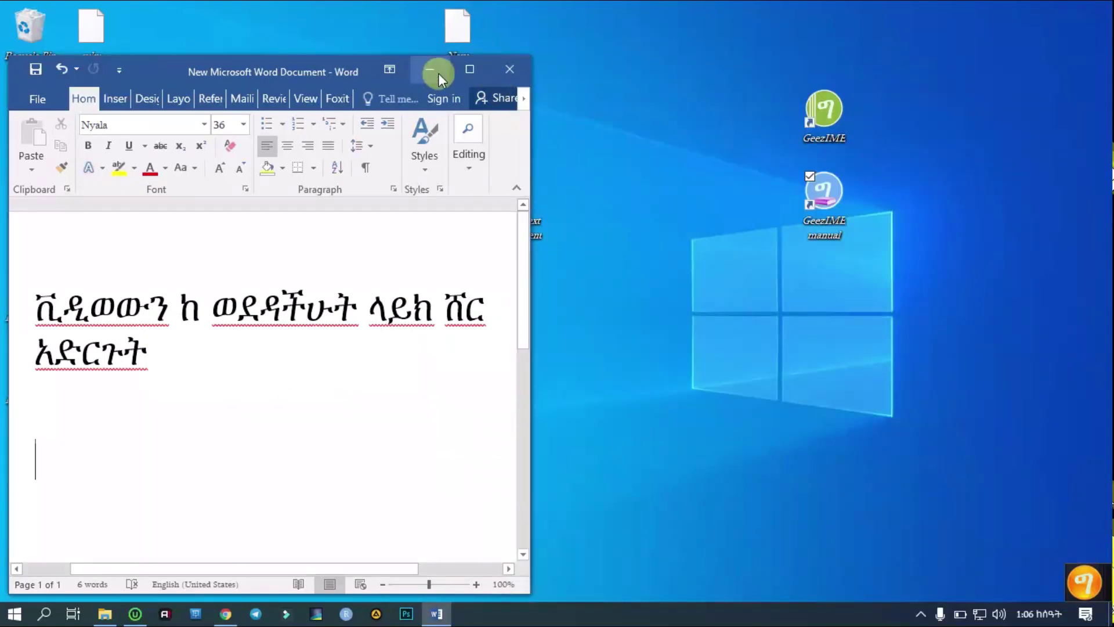
click(437, 71)
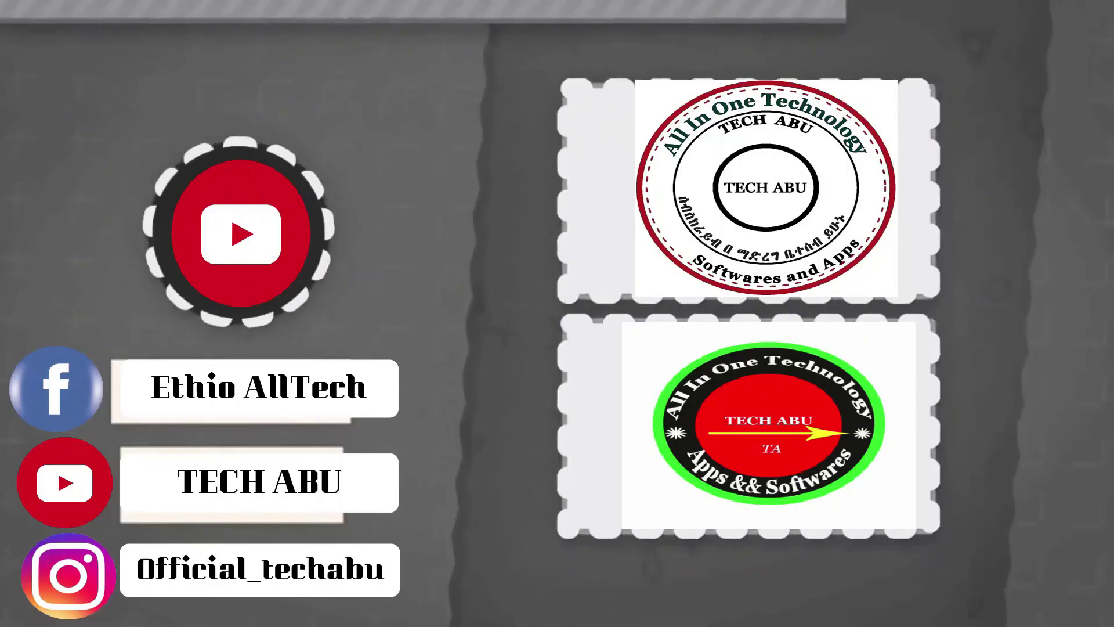